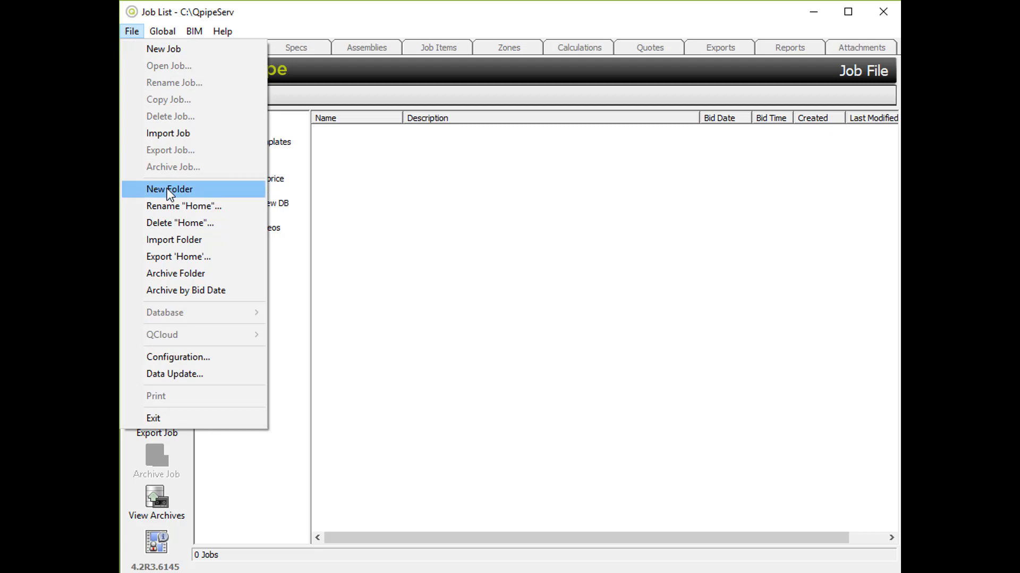
# - Create a new folder named QSI Construction in the Home location and select it
pyautogui.click(166, 190)
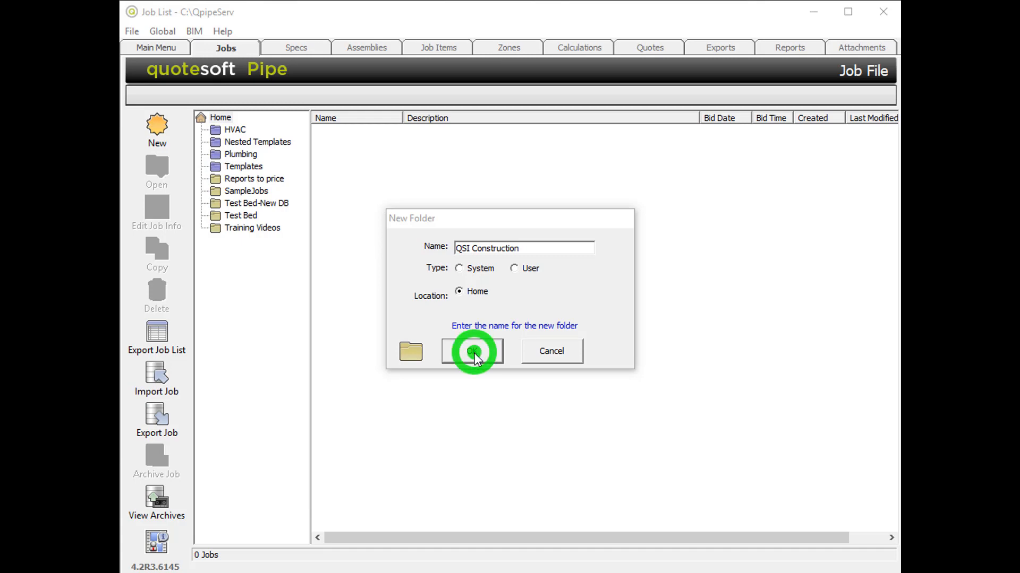
pyautogui.click(473, 351)
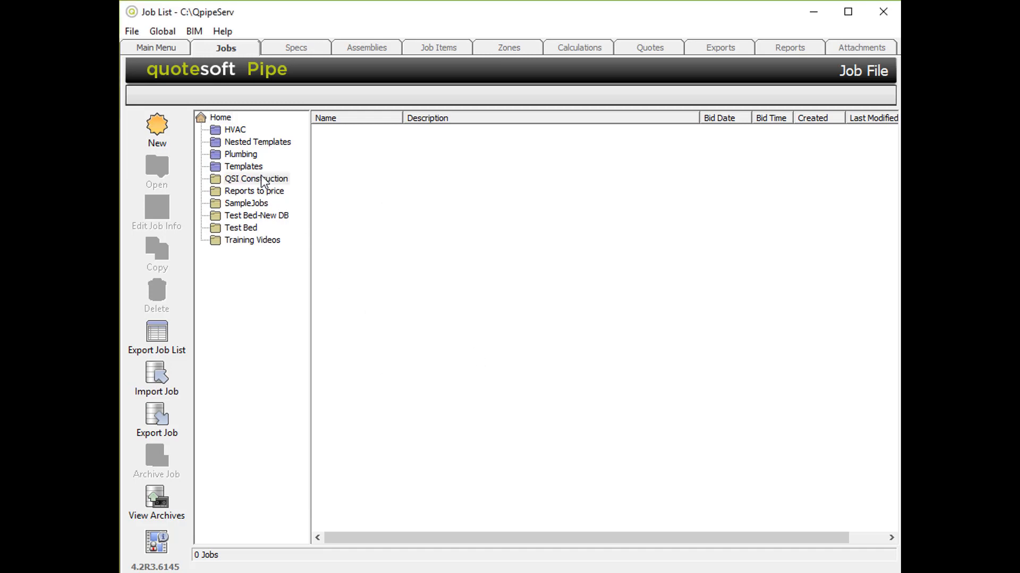
pyautogui.click(255, 179)
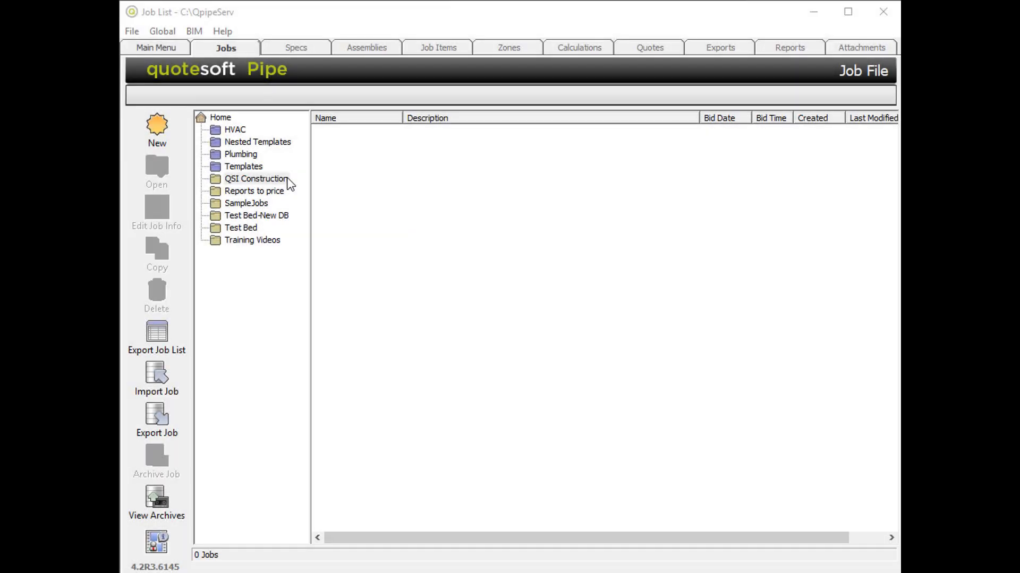
pyautogui.click(287, 179)
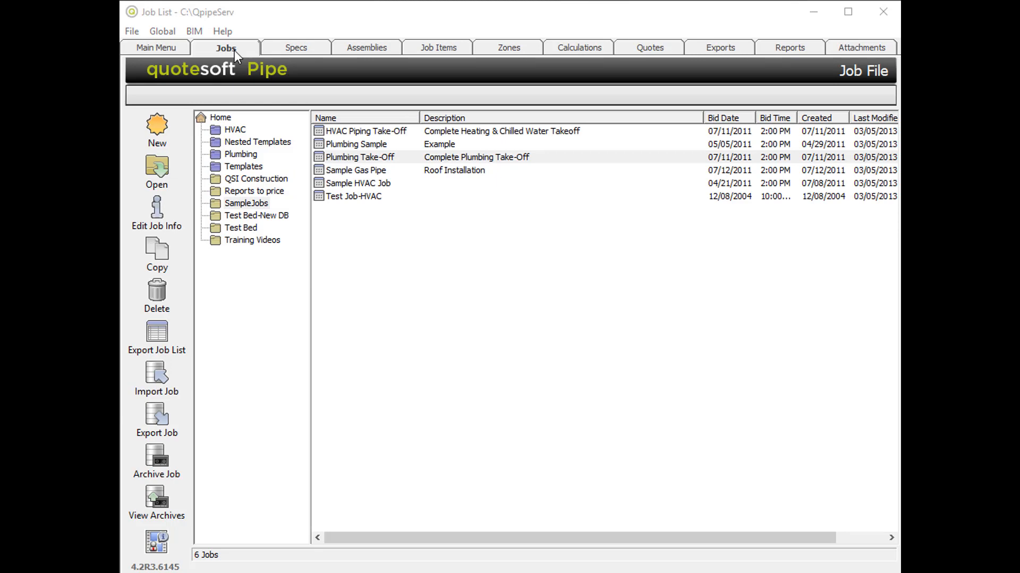
# - Look through the specs, assemblies, job items and zones of the Plumbing Take-Off sample job
pyautogui.click(299, 47)
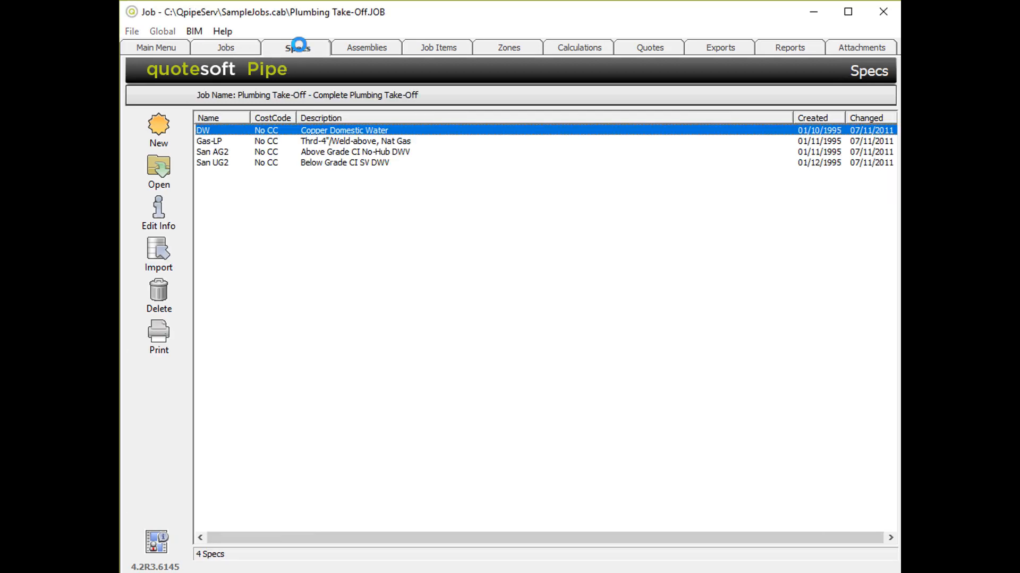
pyautogui.click(360, 50)
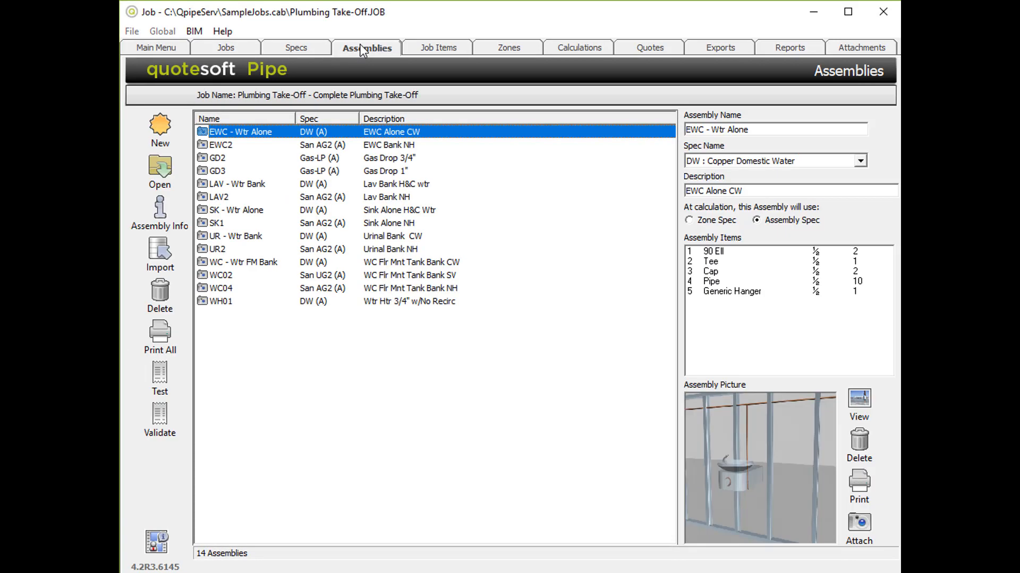
pyautogui.click(435, 45)
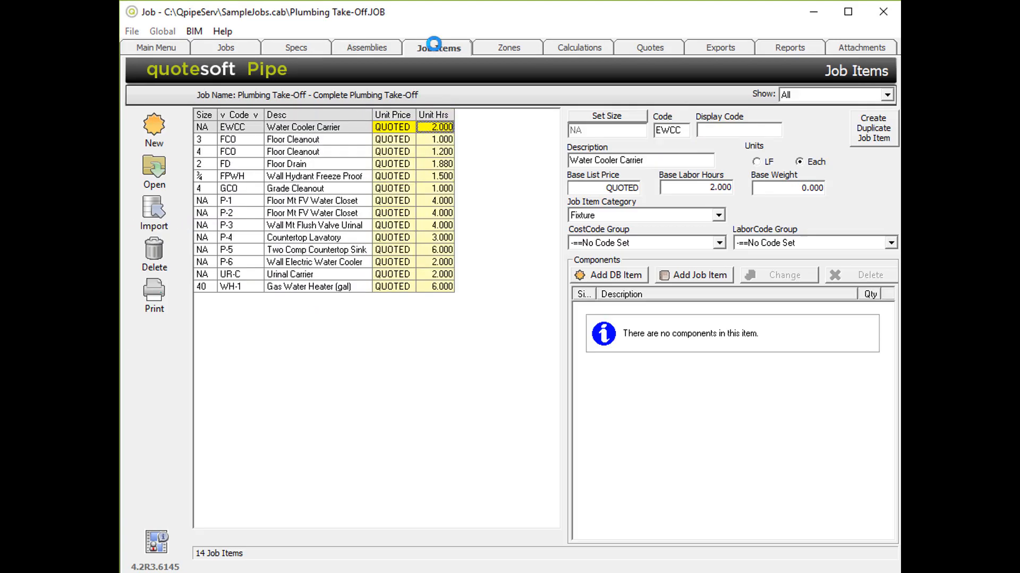
pyautogui.click(513, 49)
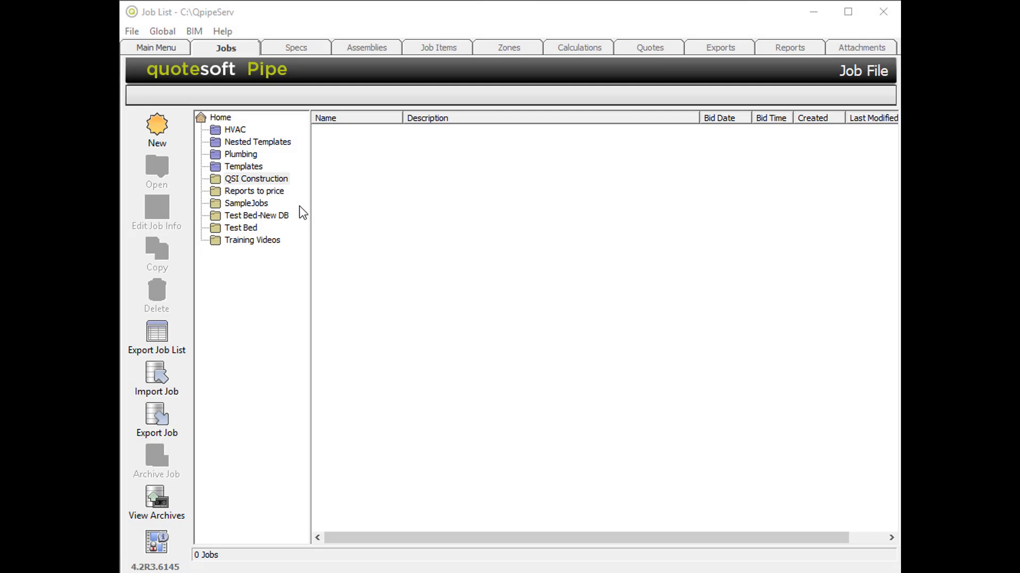
# - Start a new job in the QSI Construction folder from the Plbg Template and name it Auto Setup
pyautogui.click(274, 179)
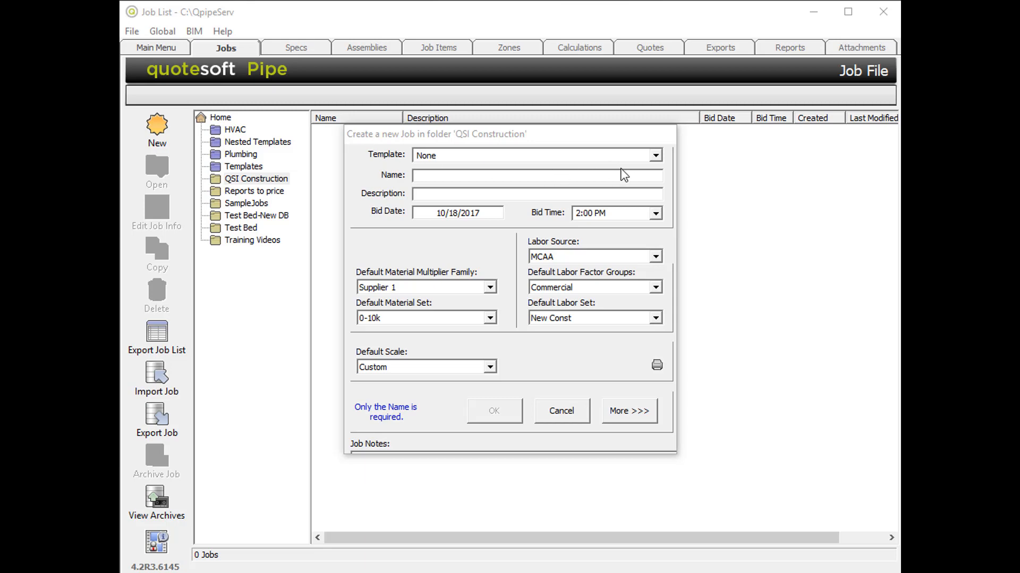
pyautogui.click(655, 156)
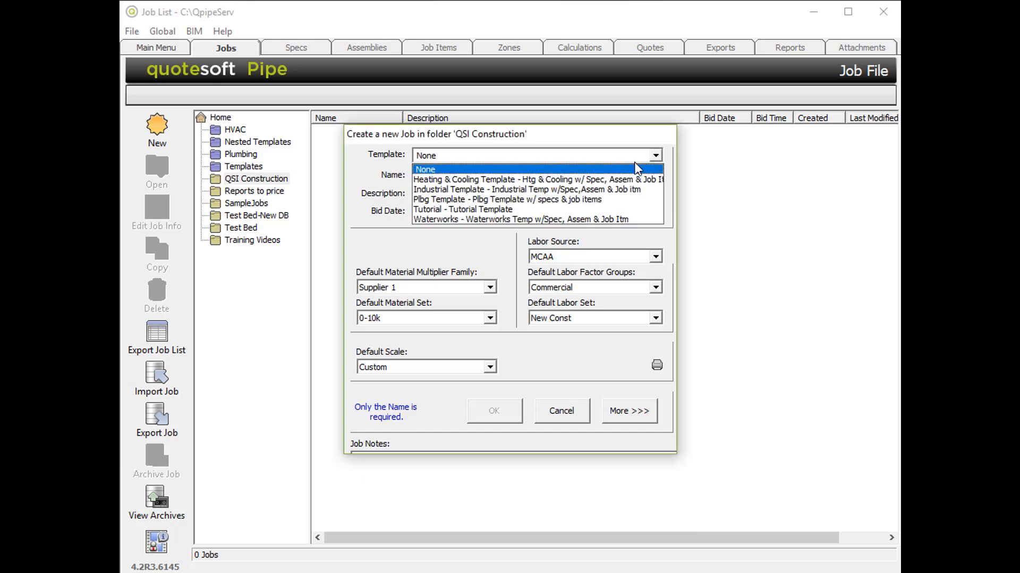
pyautogui.click(469, 198)
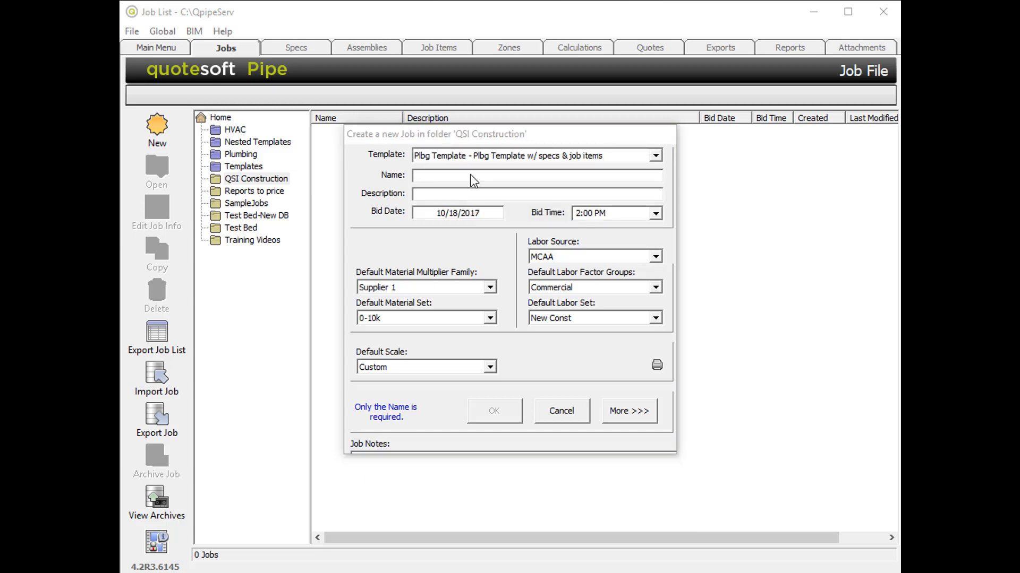
pyautogui.click(472, 175)
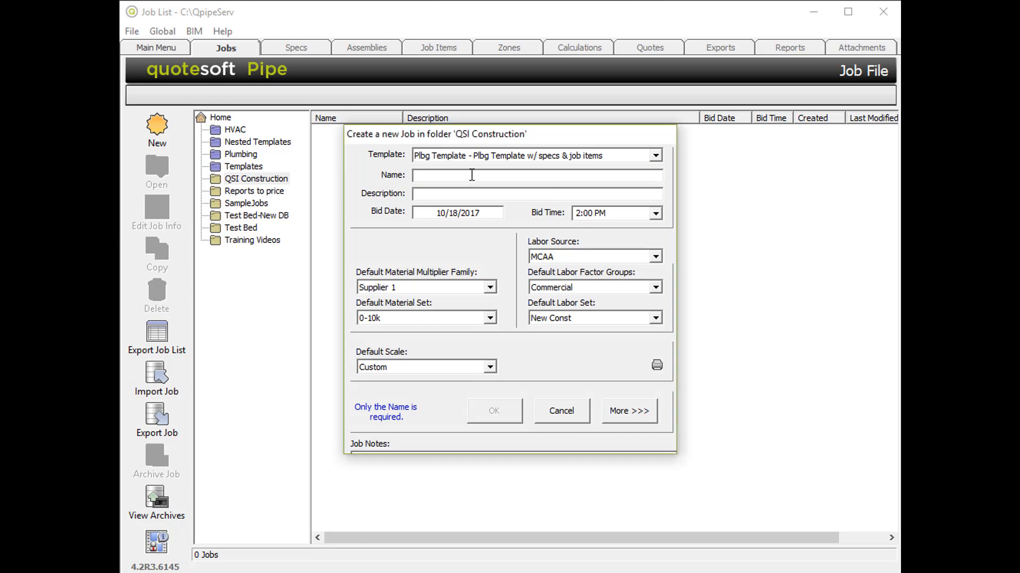
pyautogui.write('Auto Setup')
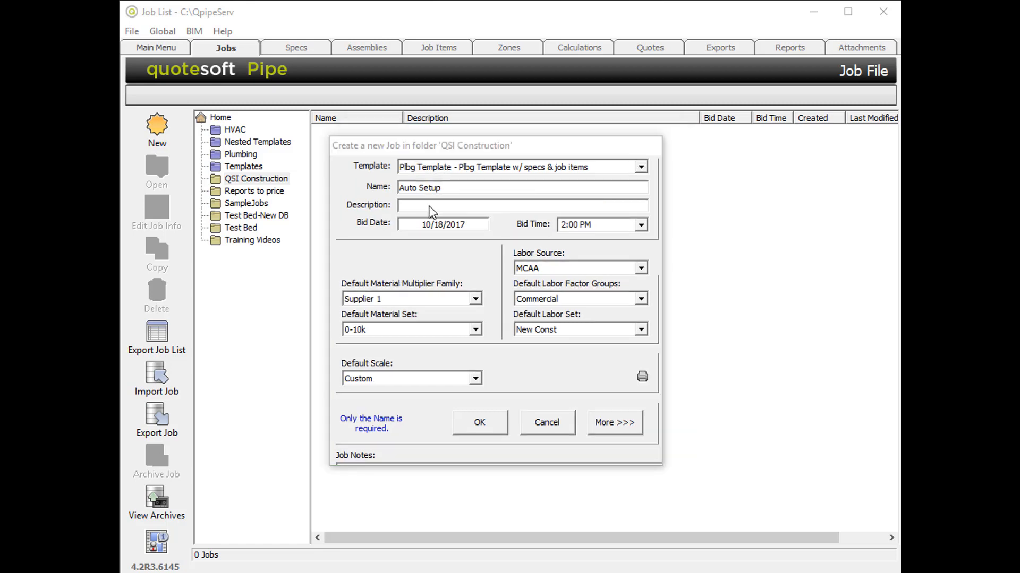
# - Set the new job's description to 17-001 and its bid date to 10/20/2017
pyautogui.click(430, 206)
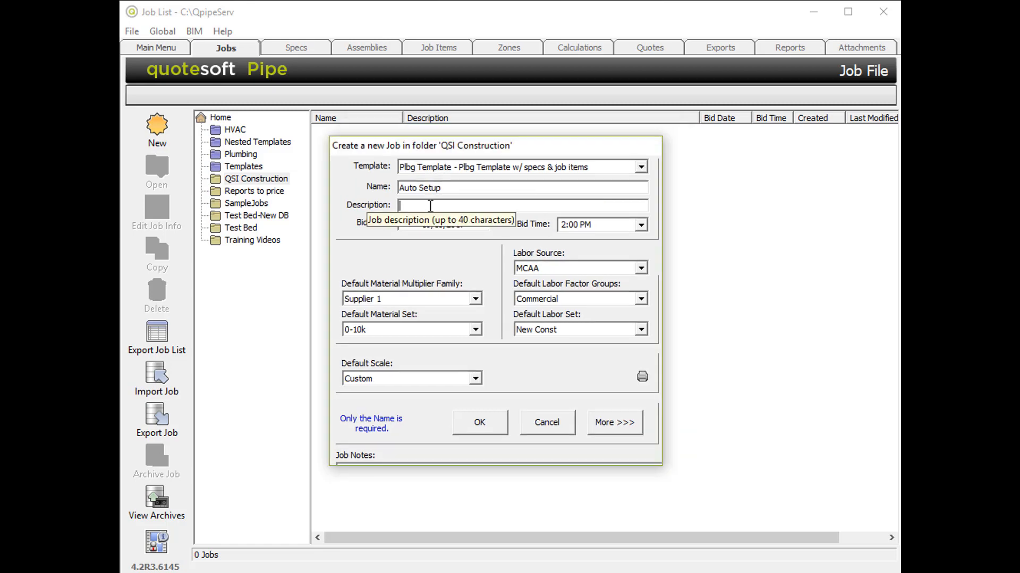
pyautogui.write('New Construction - Tax Exempt')
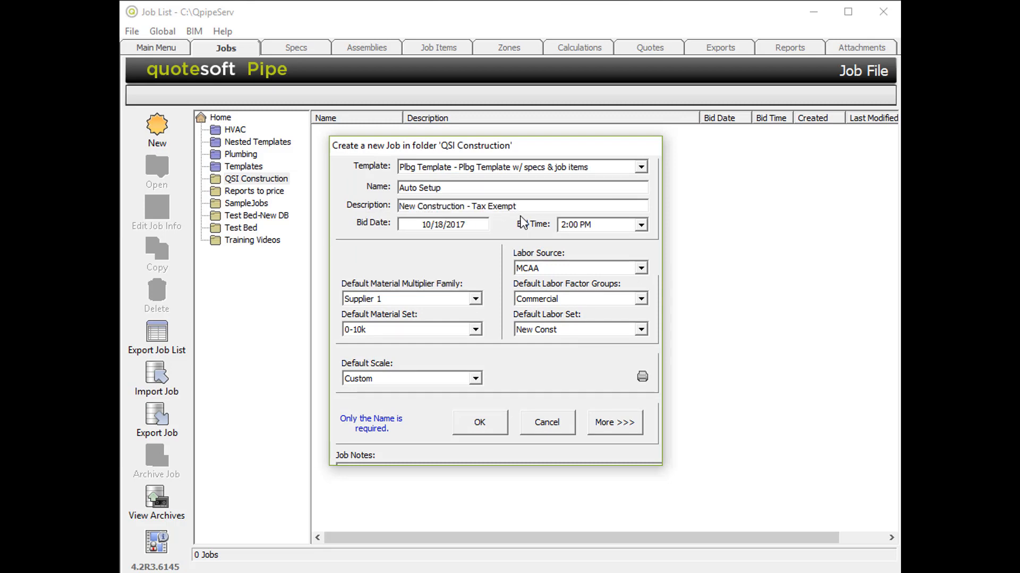
pyautogui.hotkey('ctrl', 'a')
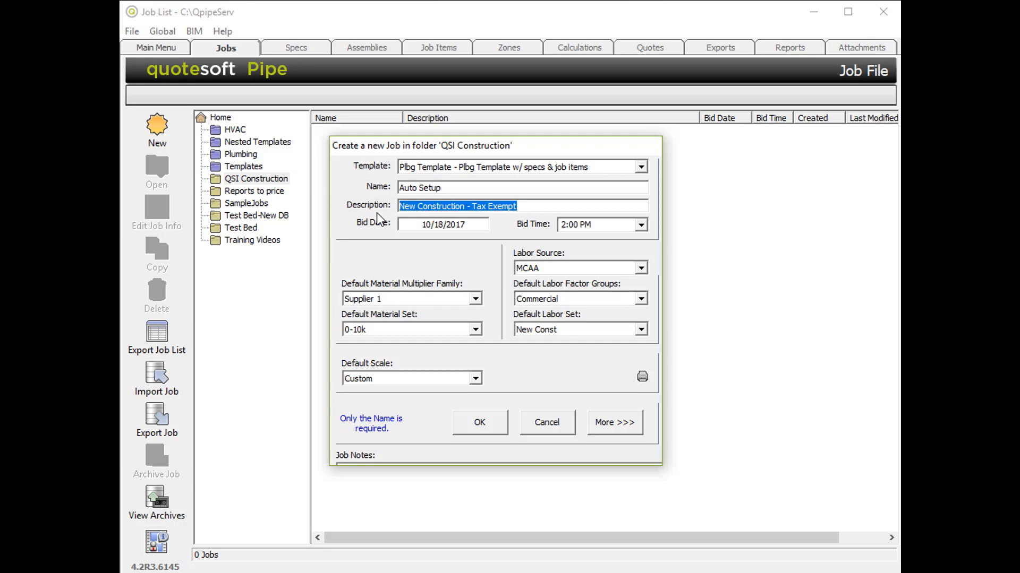
pyautogui.write('17-')
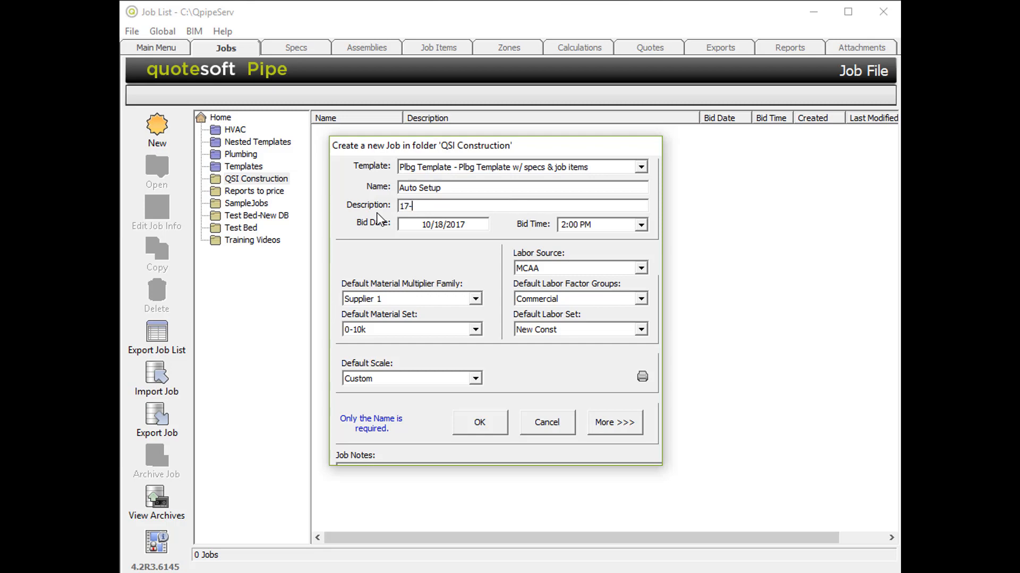
pyautogui.write('001')
pyautogui.click(416, 224)
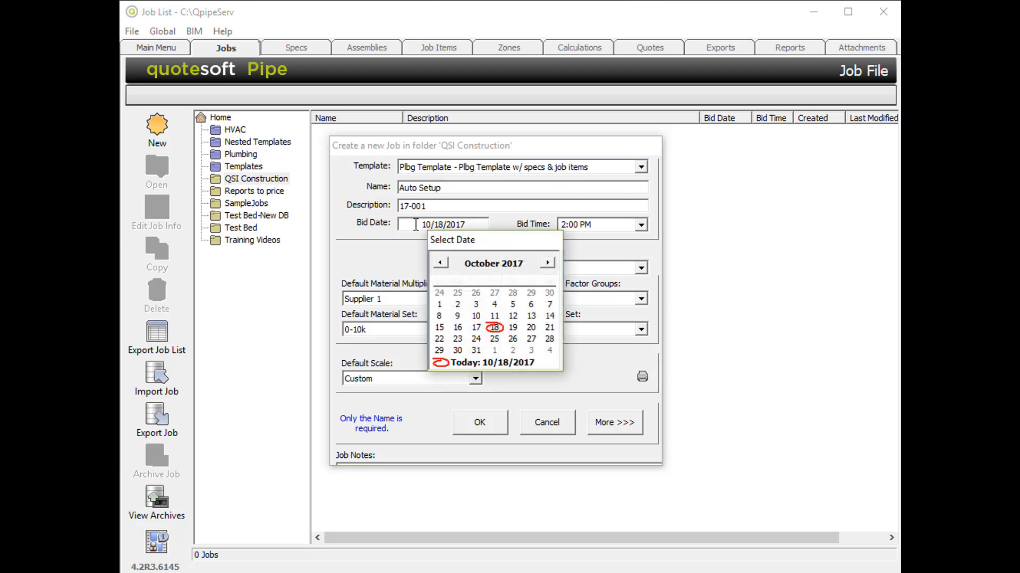
pyautogui.click(531, 327)
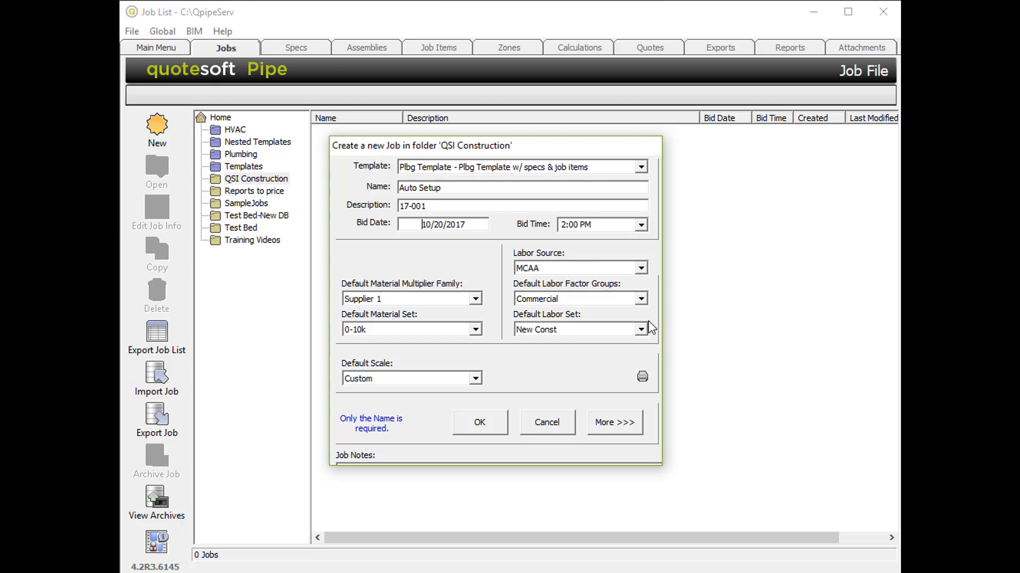
# - Choose Commercial as the default labor factor group and New Const as the default labor set
pyautogui.click(641, 299)
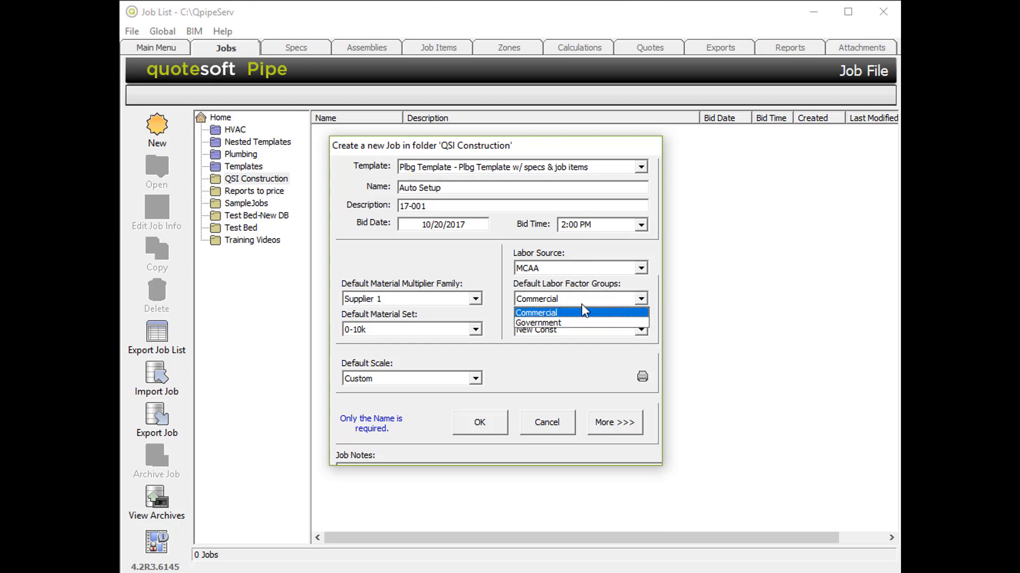
pyautogui.click(530, 313)
pyautogui.click(532, 330)
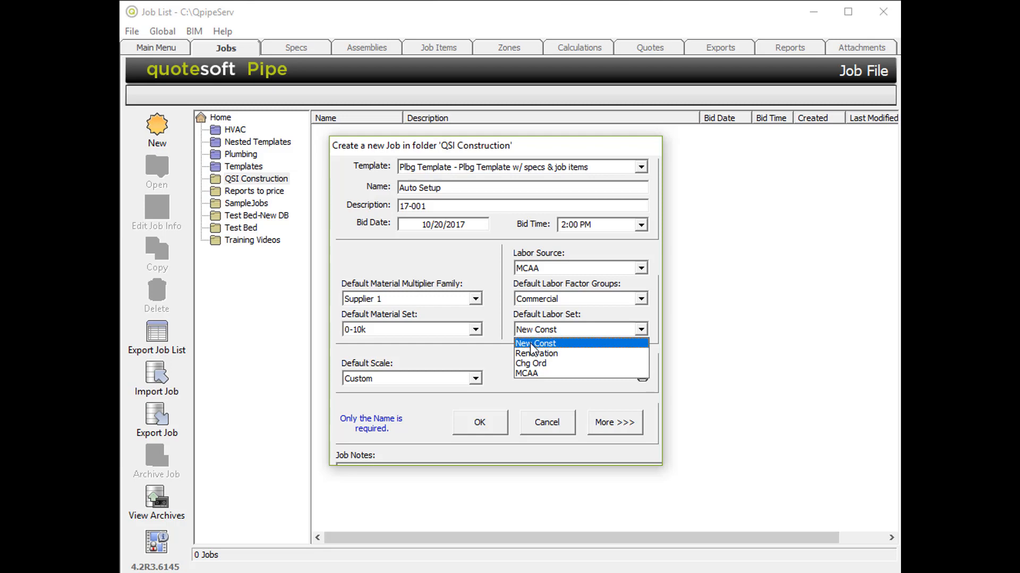
pyautogui.click(532, 343)
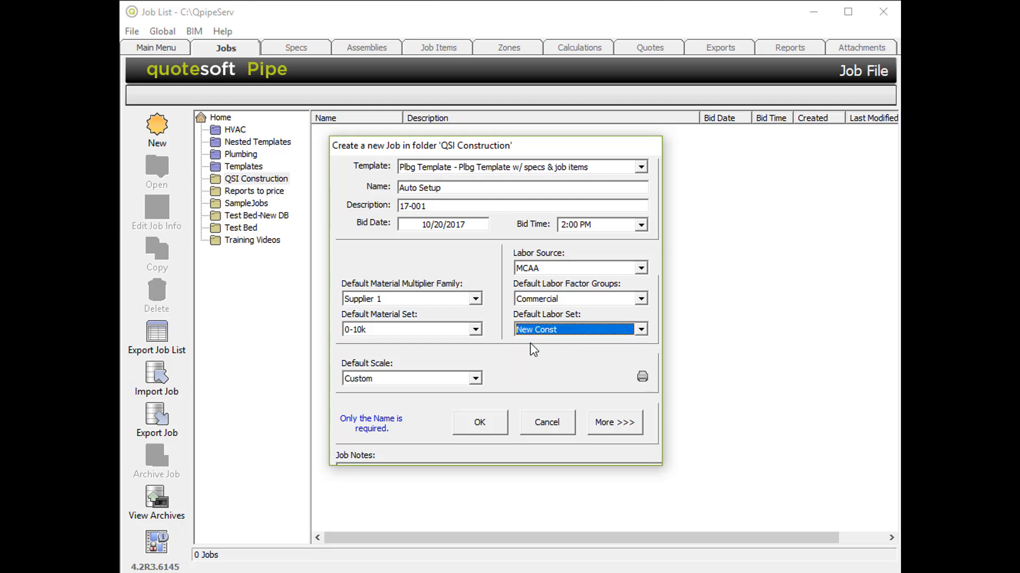
# - Choose Supplier 1 as the default material multiplier family and 11k-50k as the default material set
pyautogui.click(476, 299)
pyautogui.click(428, 313)
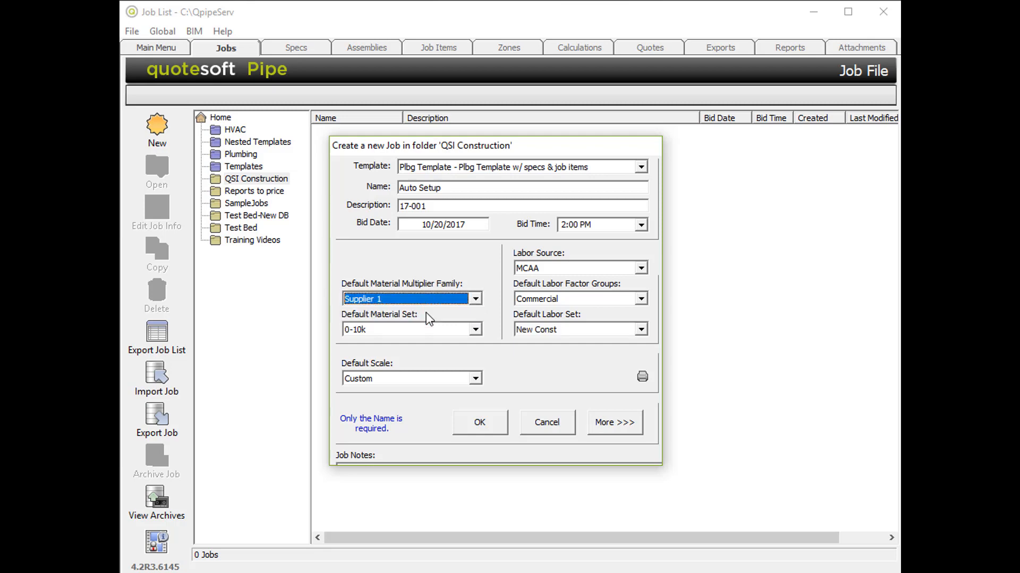
pyautogui.click(475, 330)
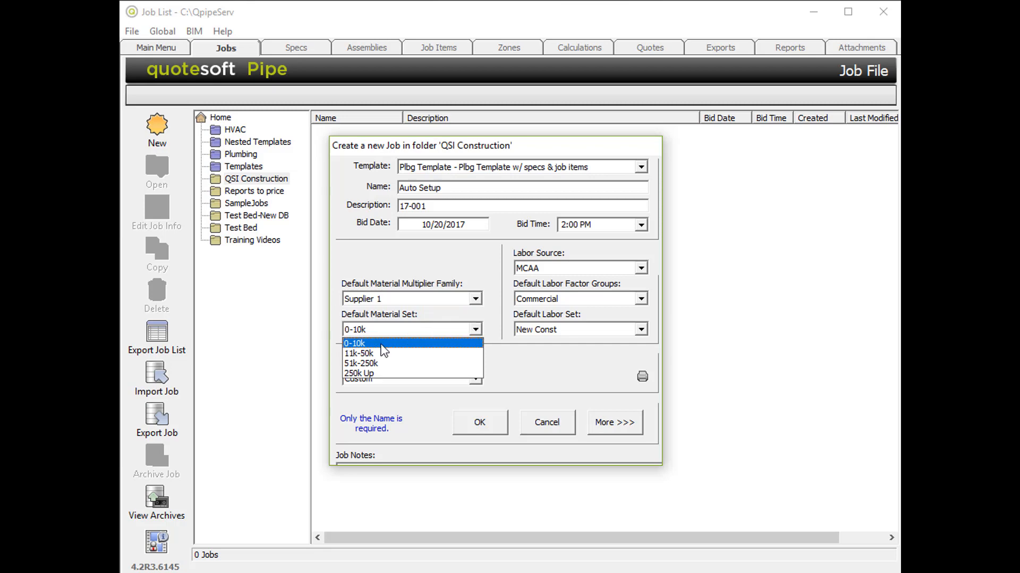
pyautogui.click(373, 352)
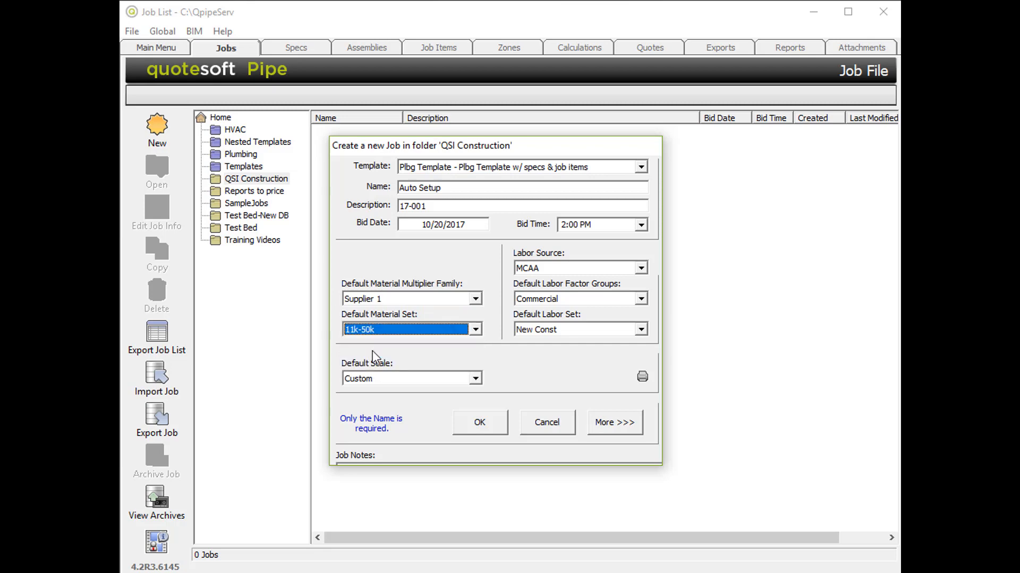
# - Set the default scale to 1/8" = 1' and create the Auto Setup job
pyautogui.click(473, 379)
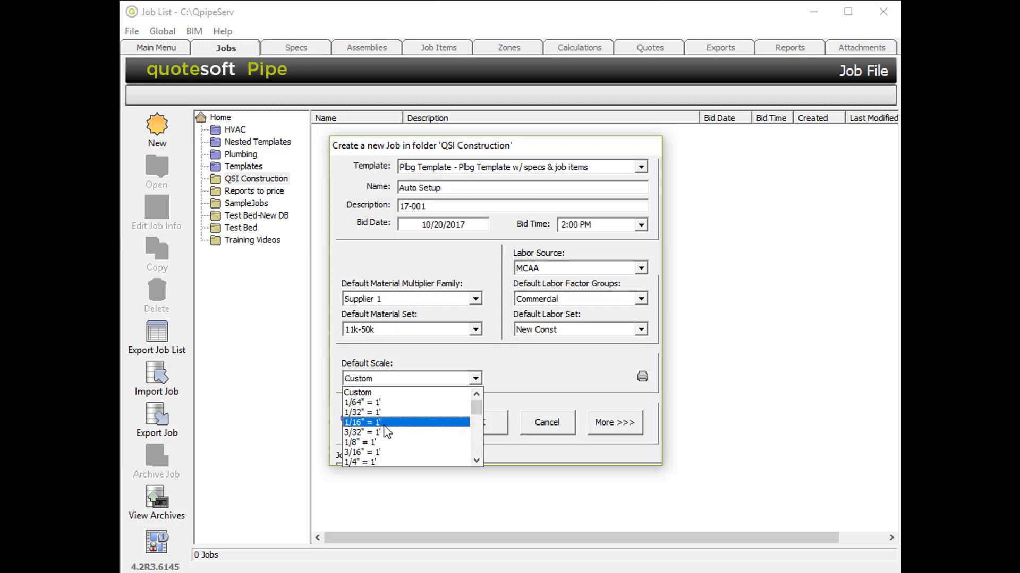
pyautogui.click(383, 444)
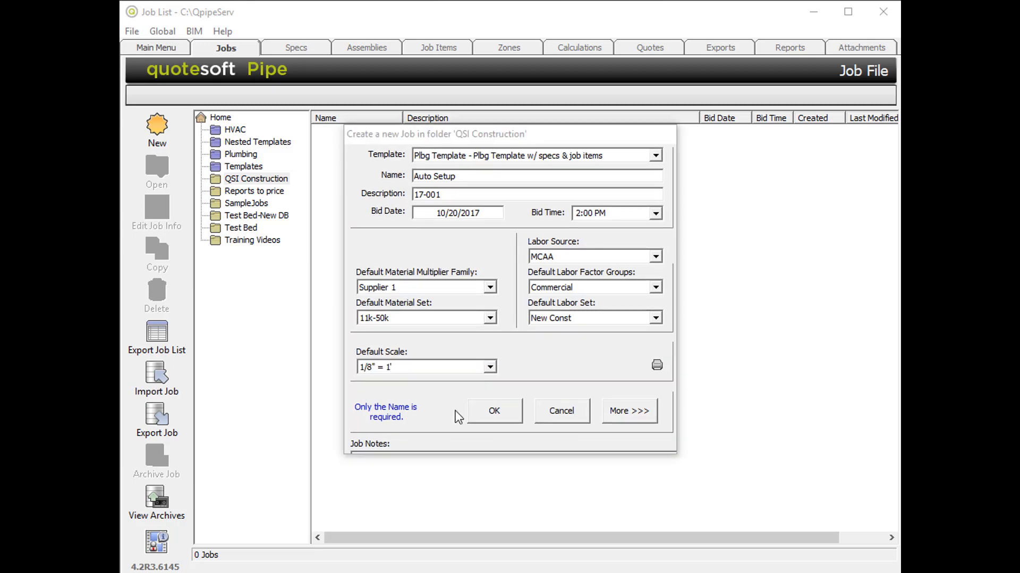
pyautogui.click(498, 412)
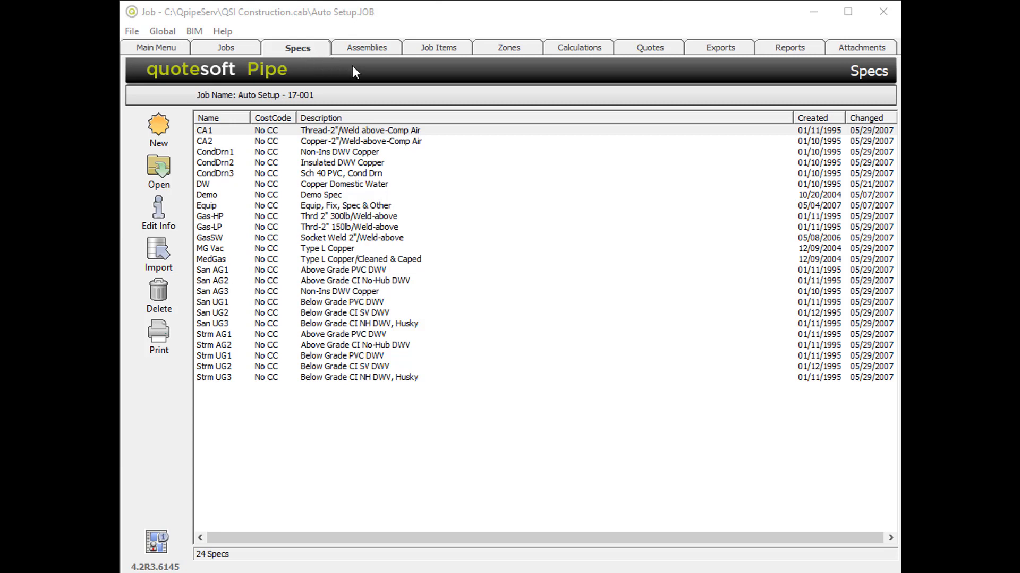
# - Review the assemblies and job items that the template supplied to the Auto Setup job
pyautogui.click(373, 51)
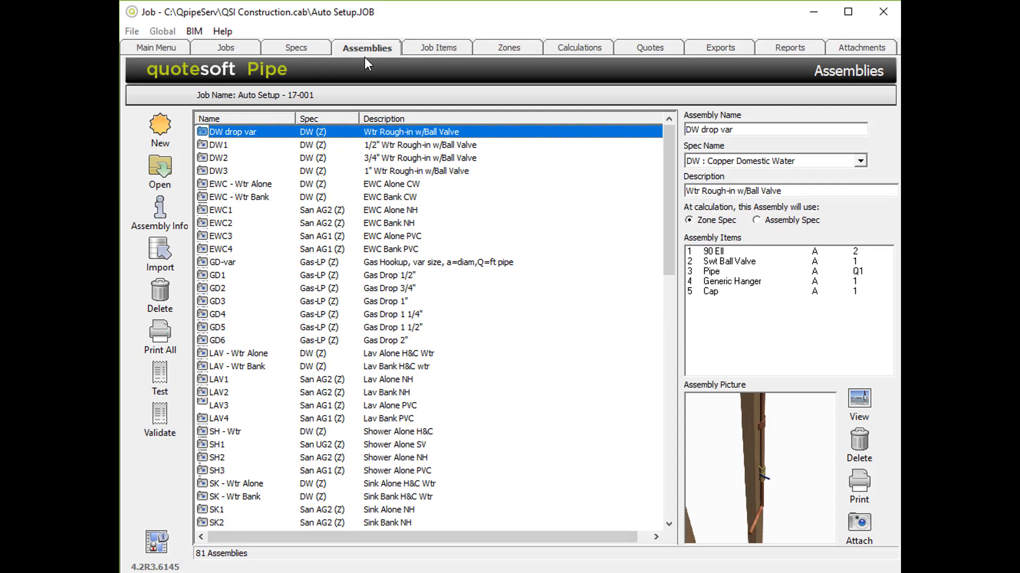
pyautogui.click(438, 52)
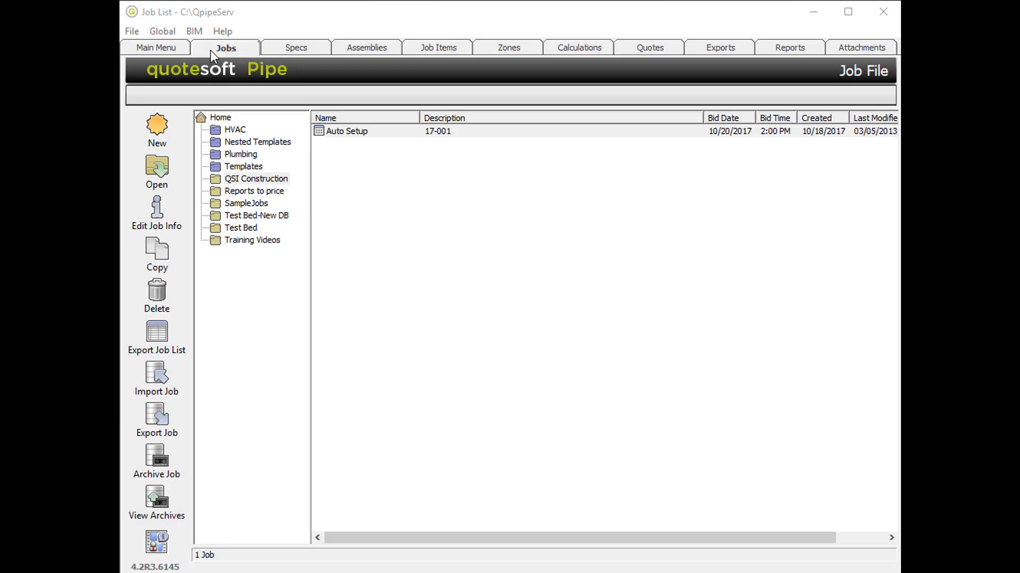
# - Create a job named Manual Setup with description 17-011 in the QSI Construction folder, without a template
pyautogui.click(257, 179)
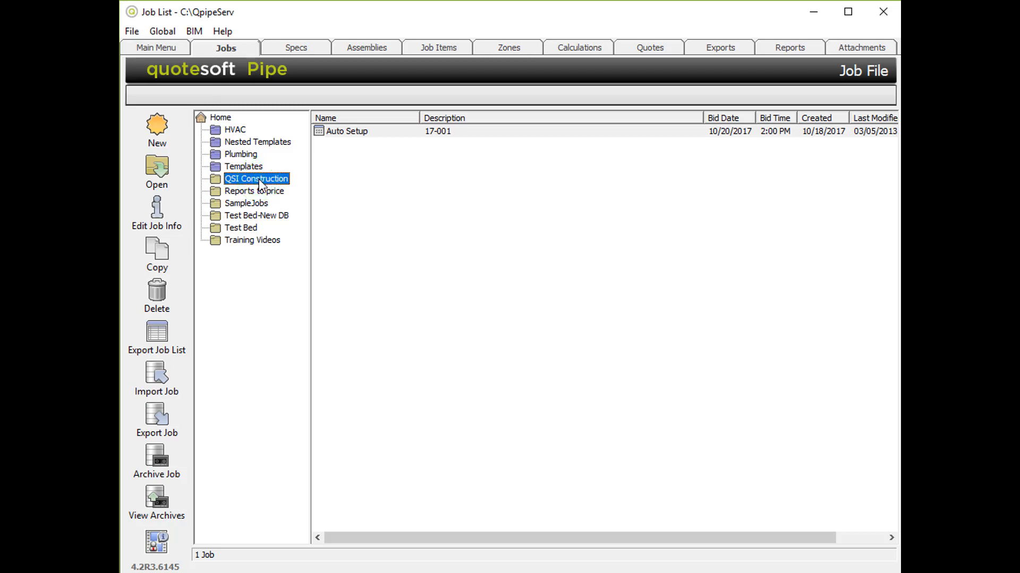
pyautogui.click(156, 128)
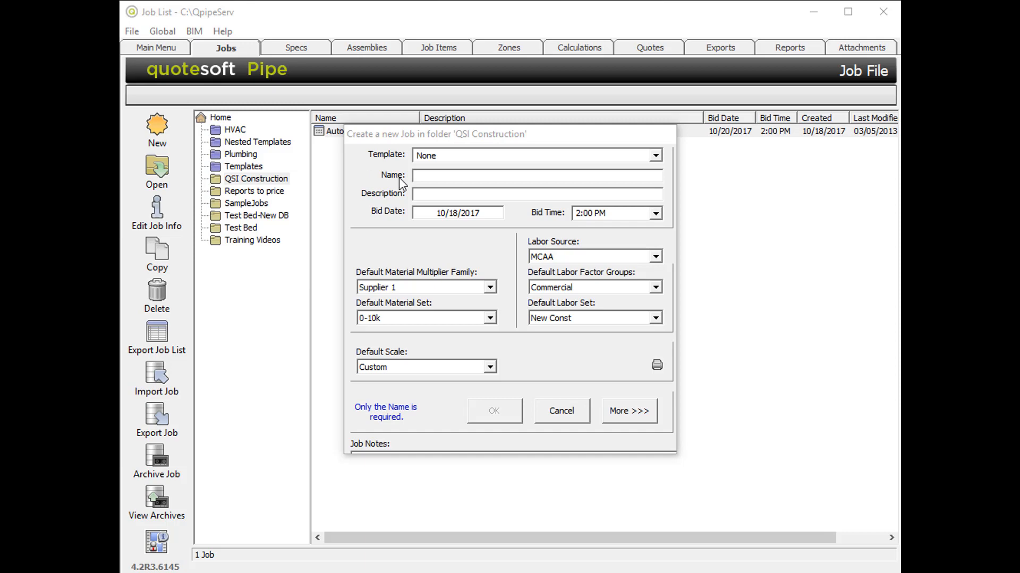
pyautogui.click(427, 175)
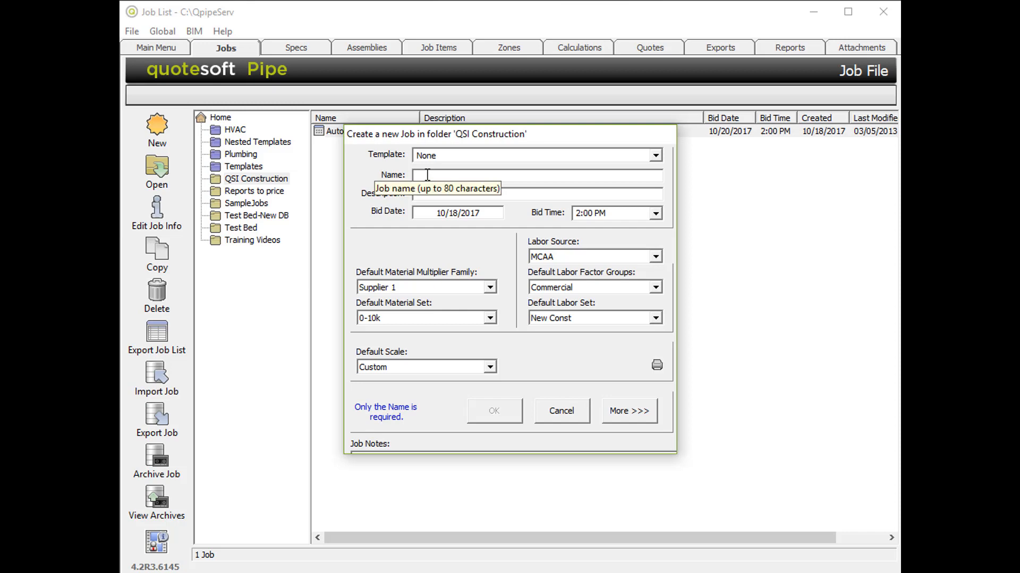
pyautogui.write('Manual Setup')
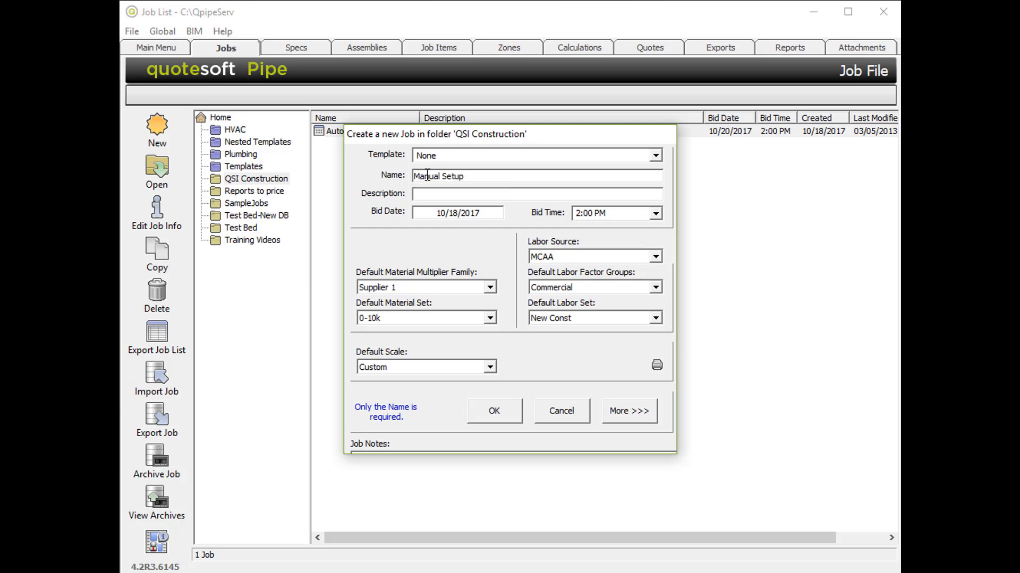
pyautogui.click(421, 193)
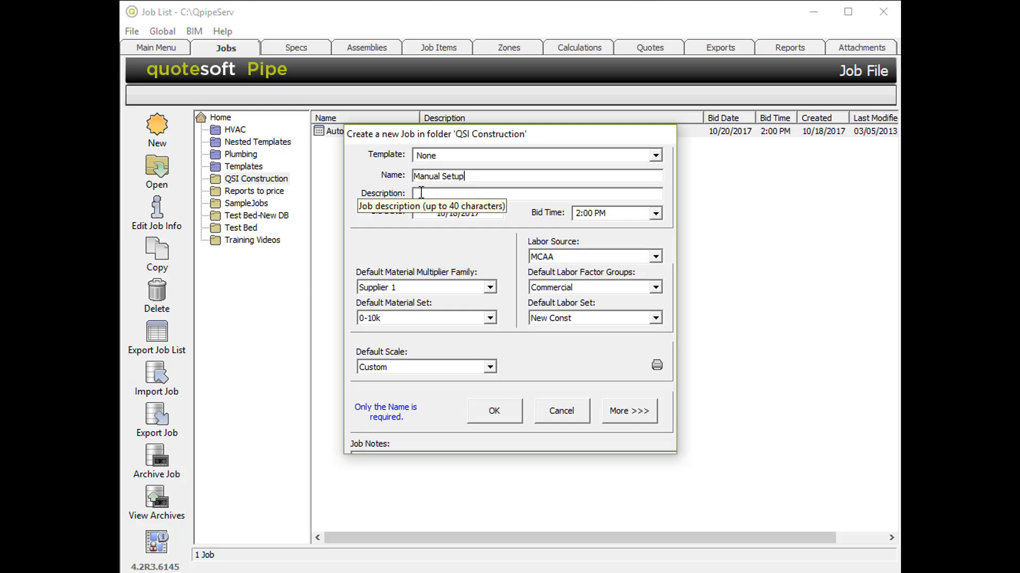
pyautogui.write('17')
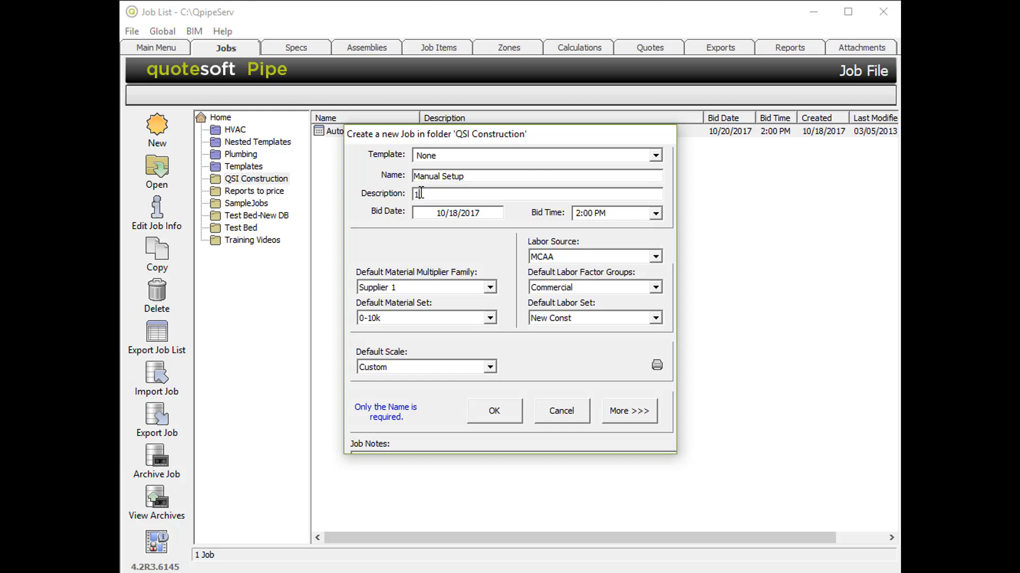
pyautogui.write('-011')
pyautogui.click(492, 411)
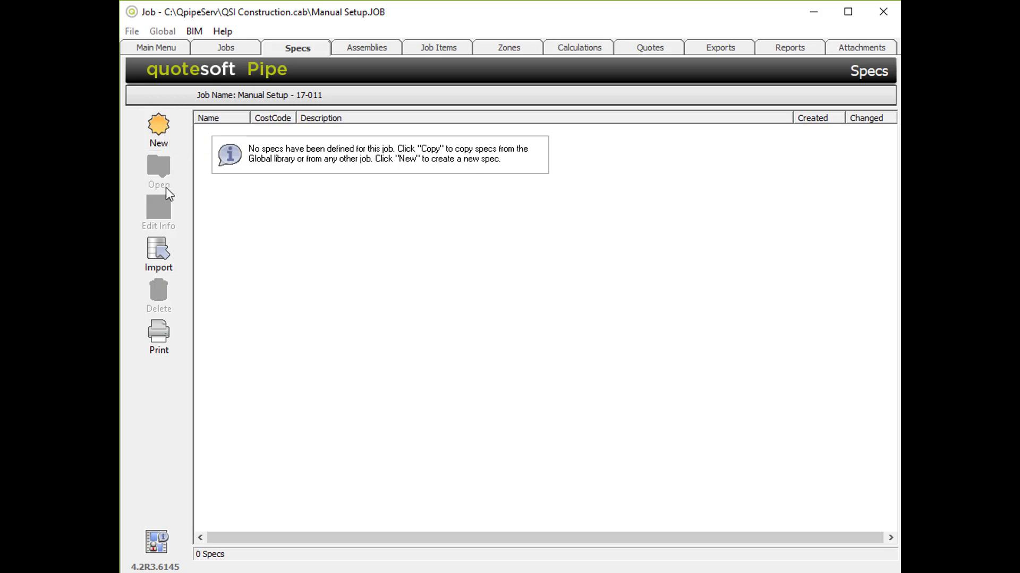
# - Import the DW, Gas-LP, San AG1 and San UG1 specs from the Plbg Template in the Templates folder
pyautogui.click(161, 261)
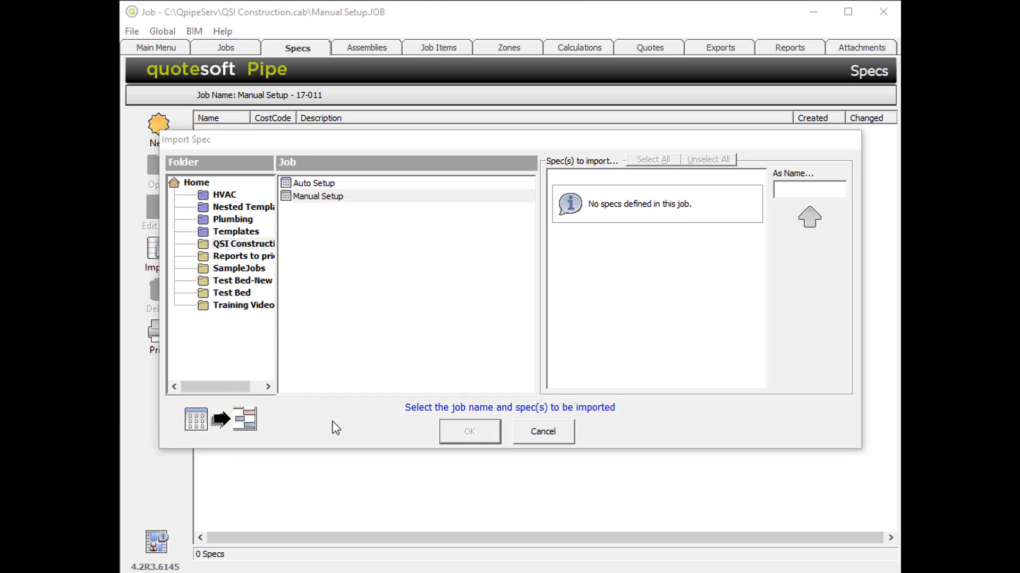
pyautogui.click(243, 236)
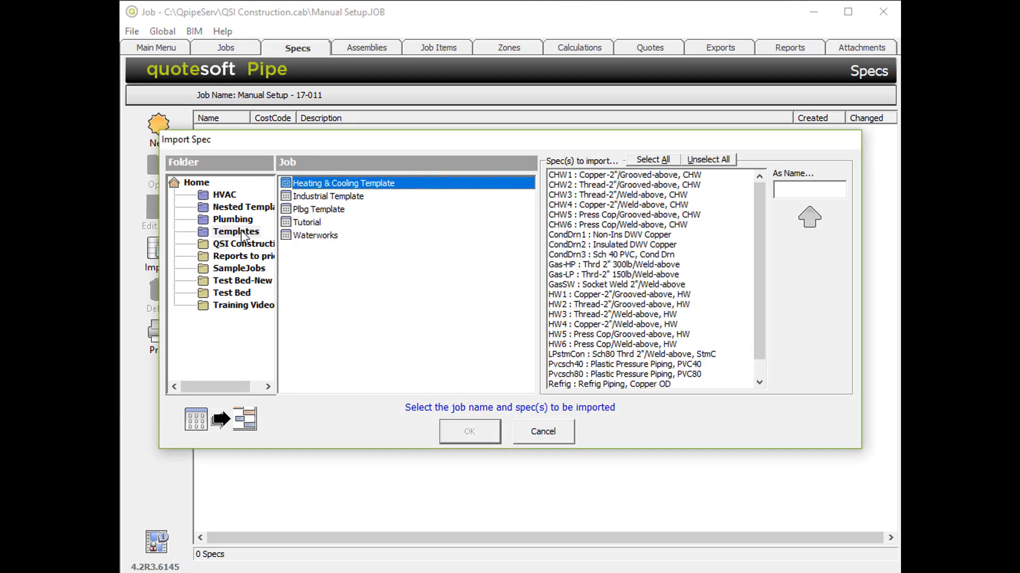
pyautogui.click(308, 213)
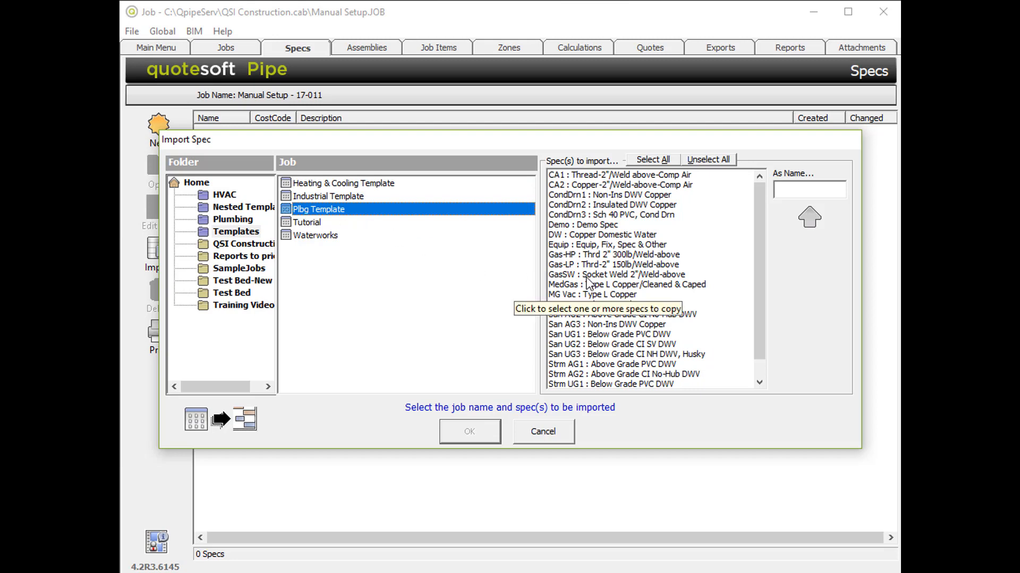
pyautogui.click(579, 235)
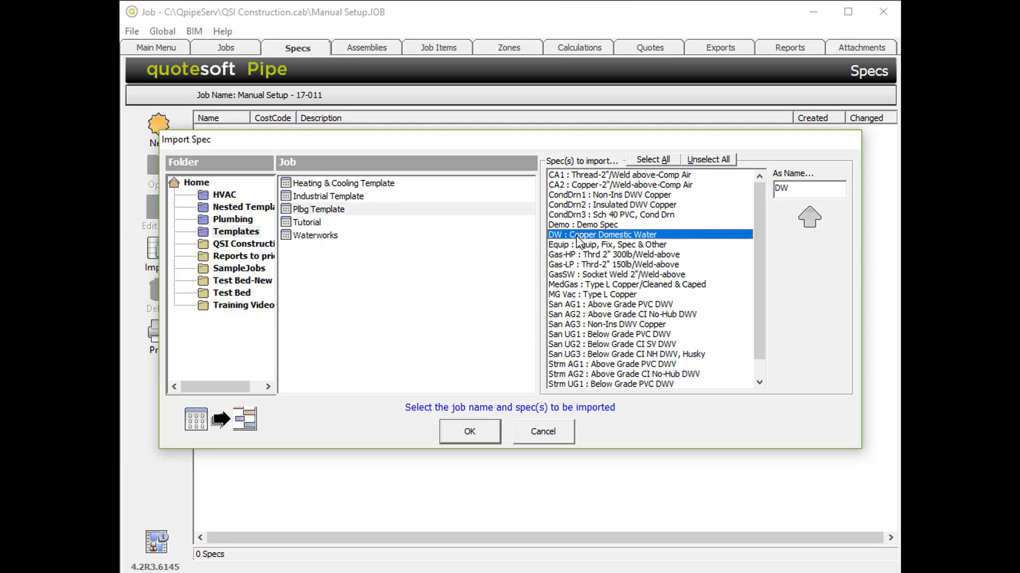
pyautogui.click(585, 263)
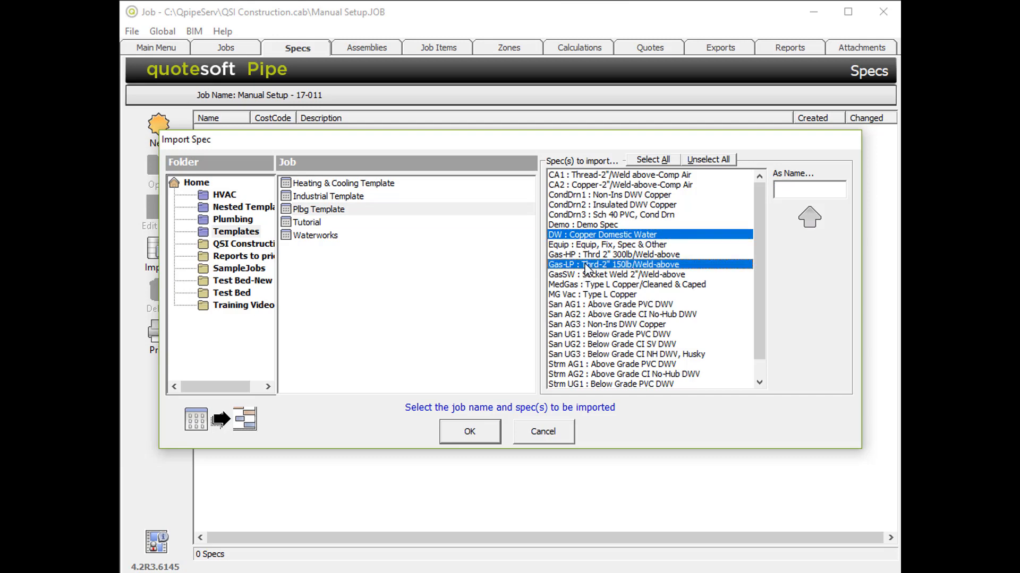
pyautogui.click(594, 304)
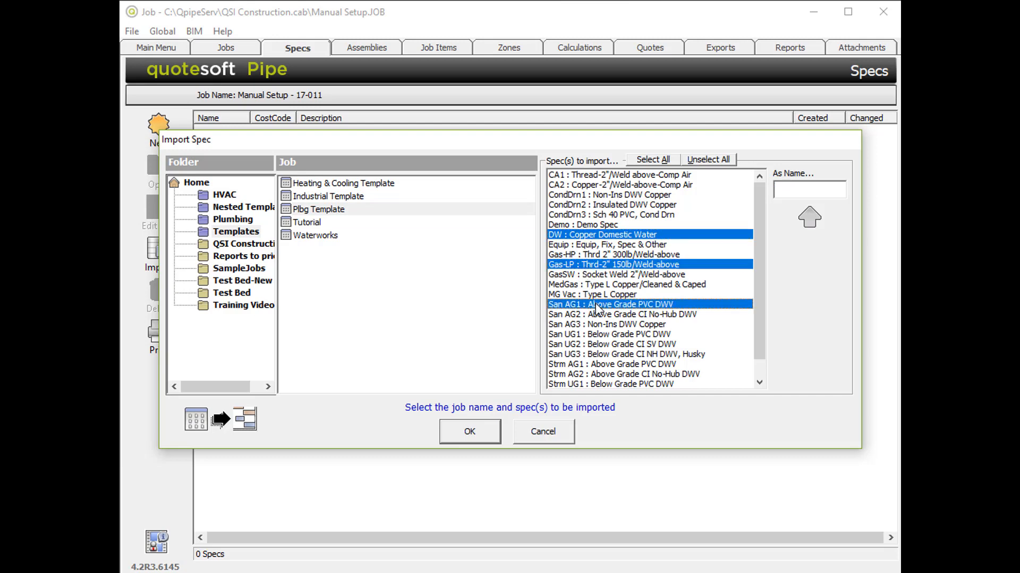
pyautogui.click(601, 335)
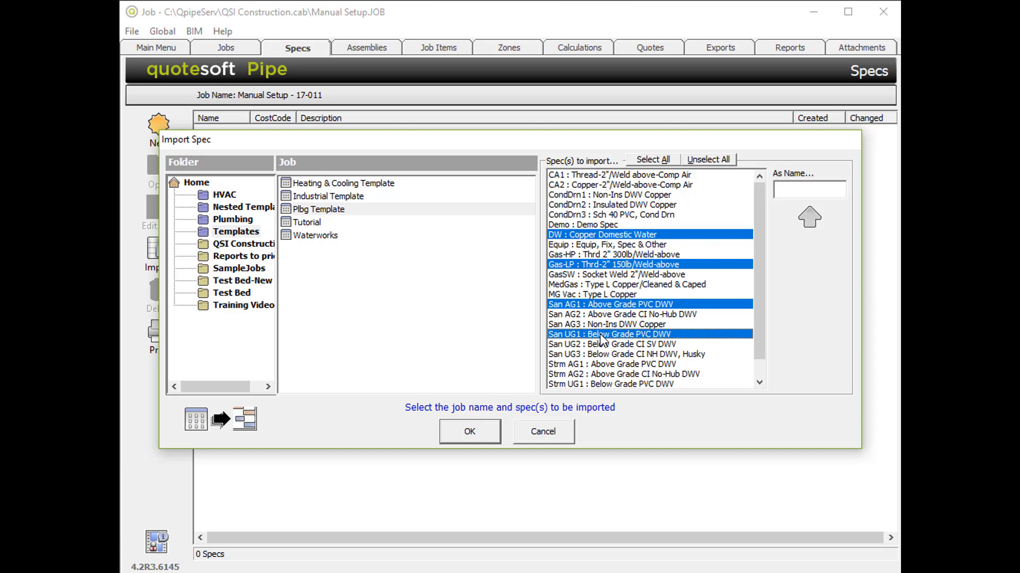
pyautogui.click(469, 431)
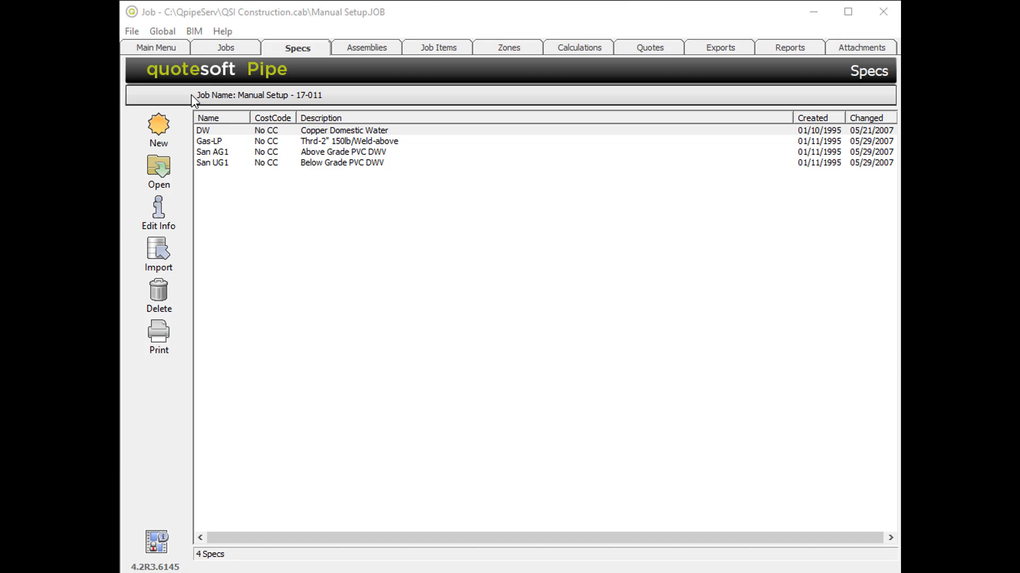
# - Examine which assemblies the Plbg Template offers for import and compare them with the specs in the Manual Setup job
pyautogui.click(378, 50)
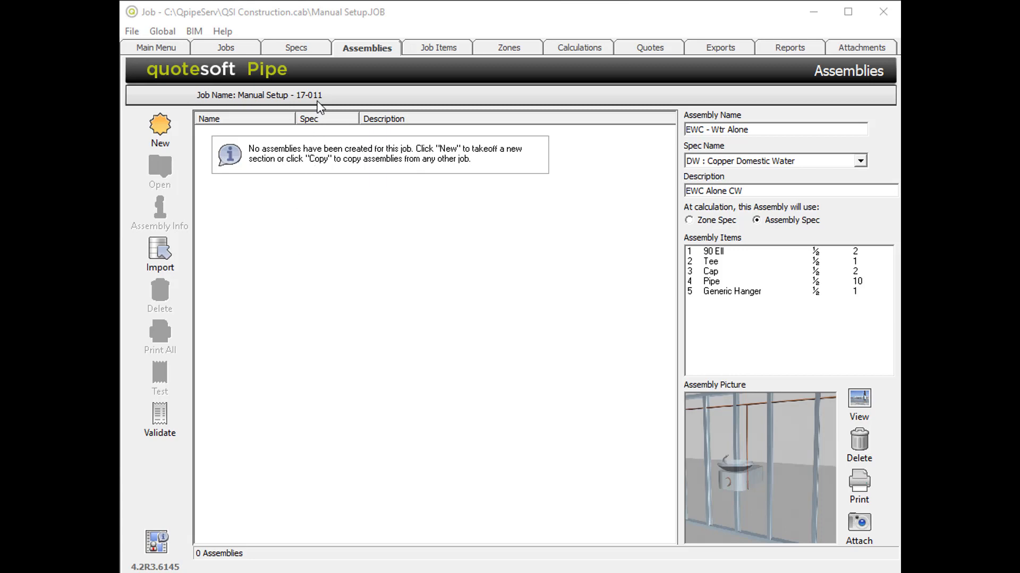
pyautogui.click(299, 51)
pyautogui.click(157, 254)
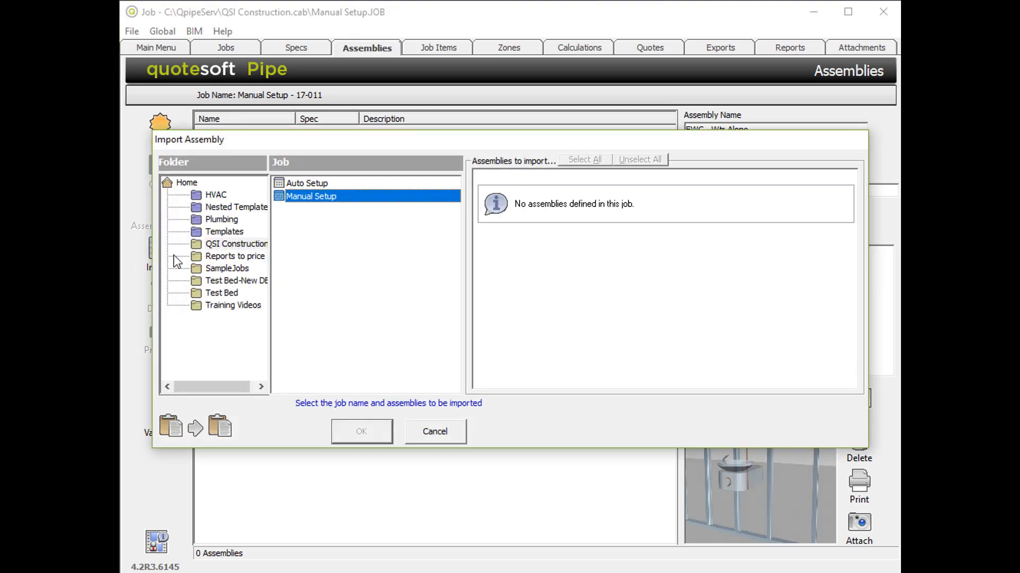
pyautogui.click(224, 232)
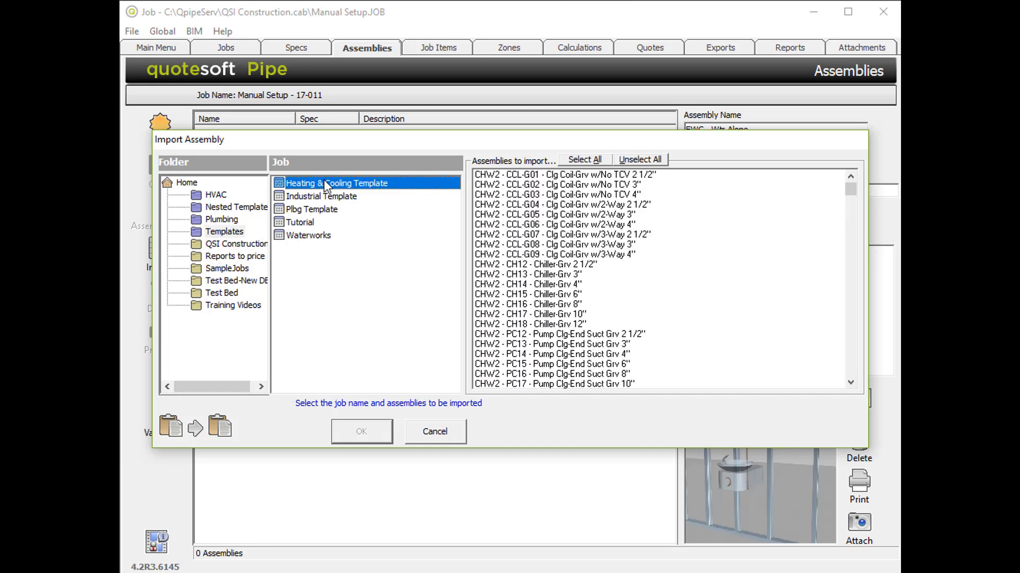
pyautogui.click(316, 212)
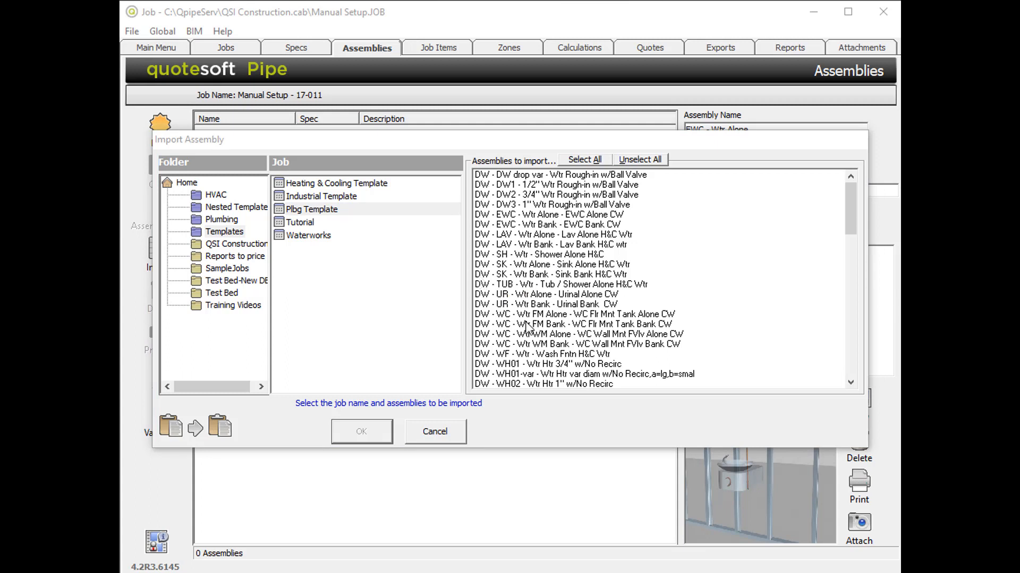
pyautogui.click(851, 365)
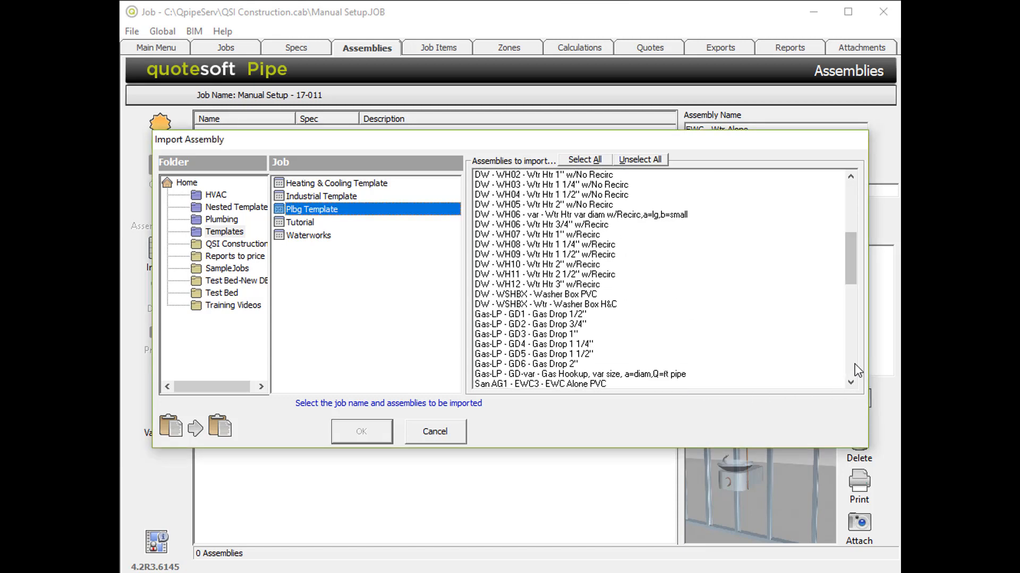
pyautogui.click(855, 364)
pyautogui.click(854, 364)
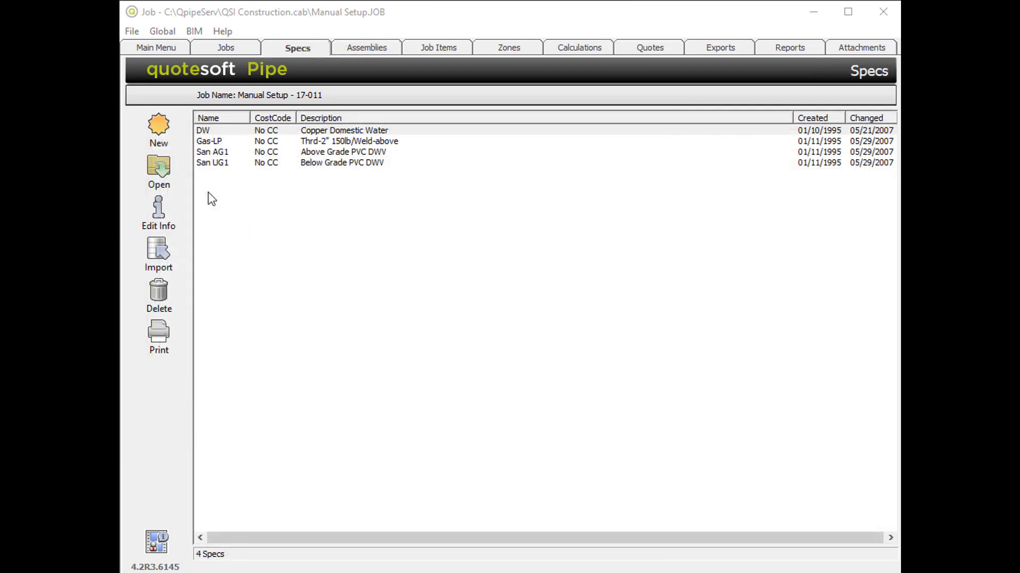
pyautogui.click(215, 153)
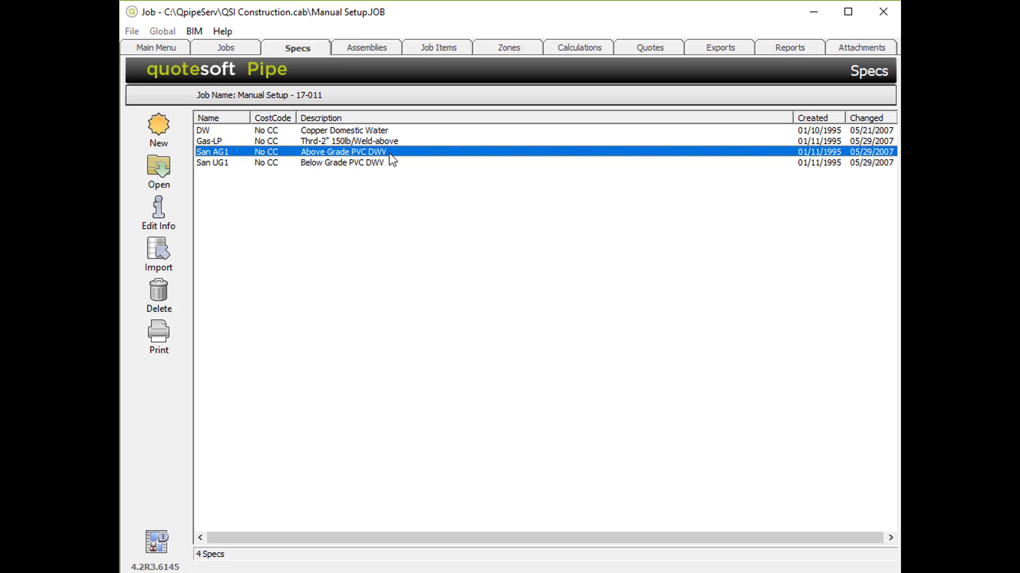
# - Start an assembly import from the Plbg Template and select DW1 1/2" rough-in and the DW EWC, LAV, SK and UR Wtr Alone assemblies
pyautogui.click(371, 47)
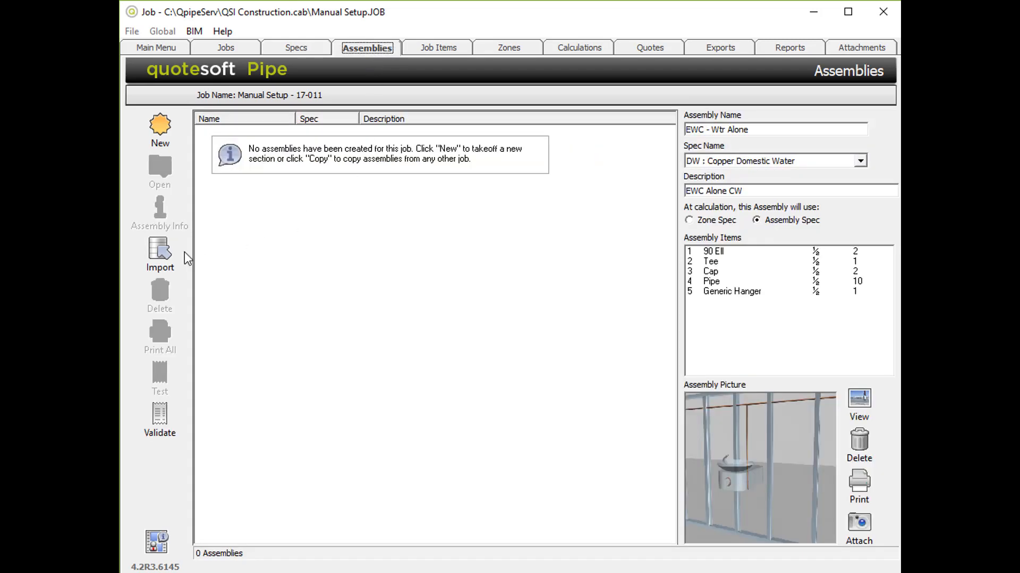
pyautogui.click(161, 256)
pyautogui.click(224, 232)
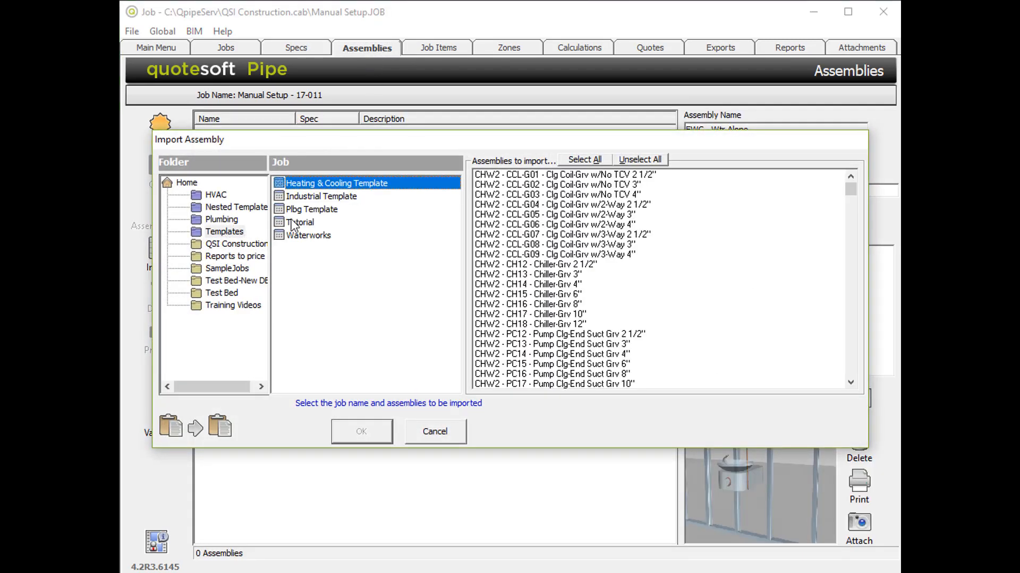
pyautogui.click(313, 209)
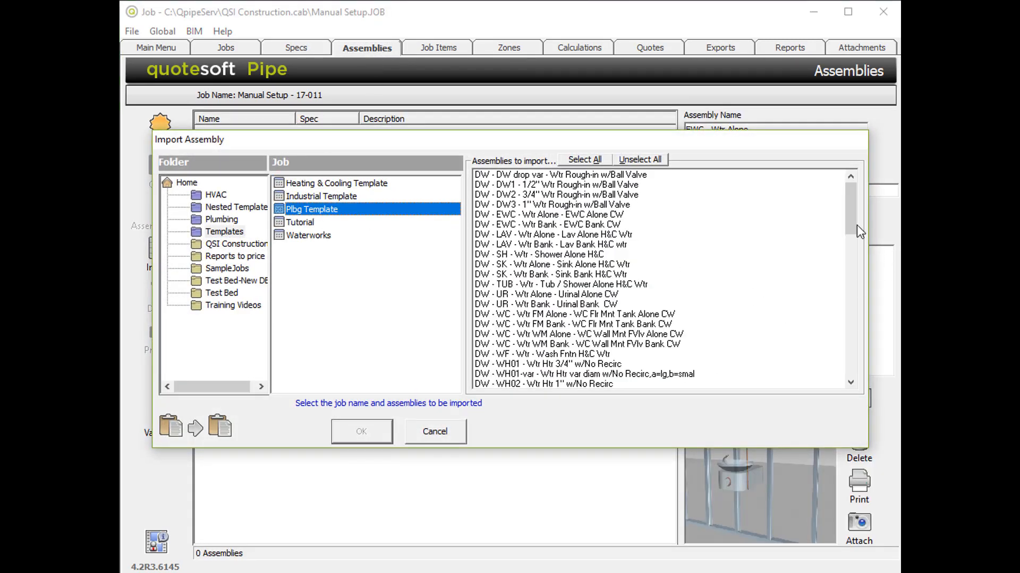
pyautogui.moveTo(850, 225); pyautogui.dragTo(858, 323)
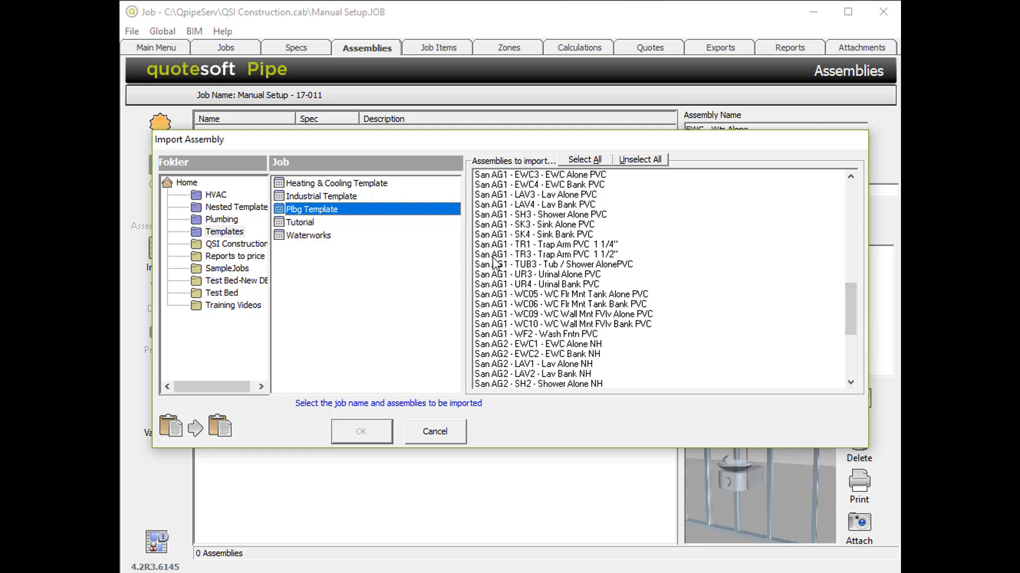
pyautogui.click(526, 345)
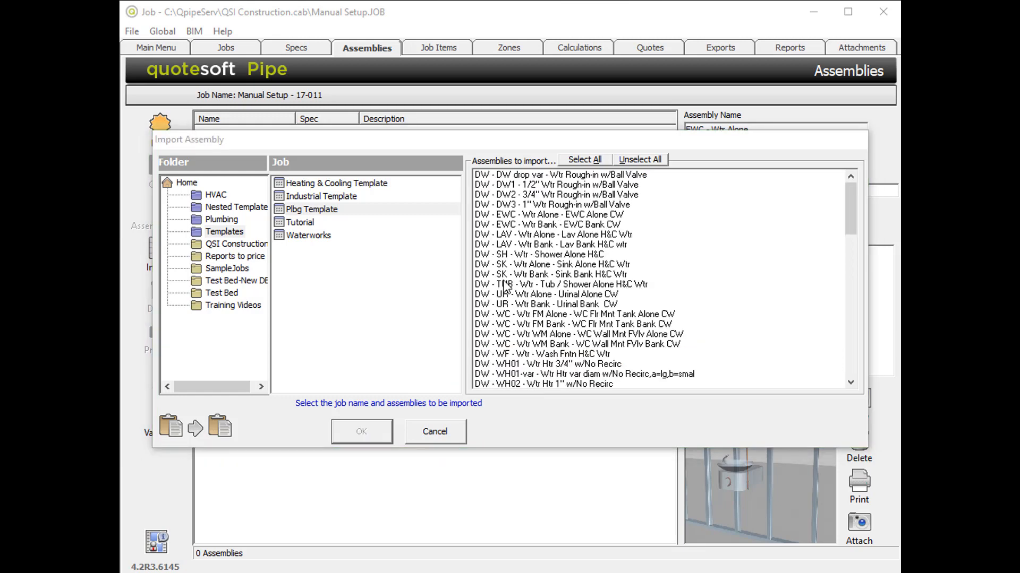
pyautogui.click(510, 186)
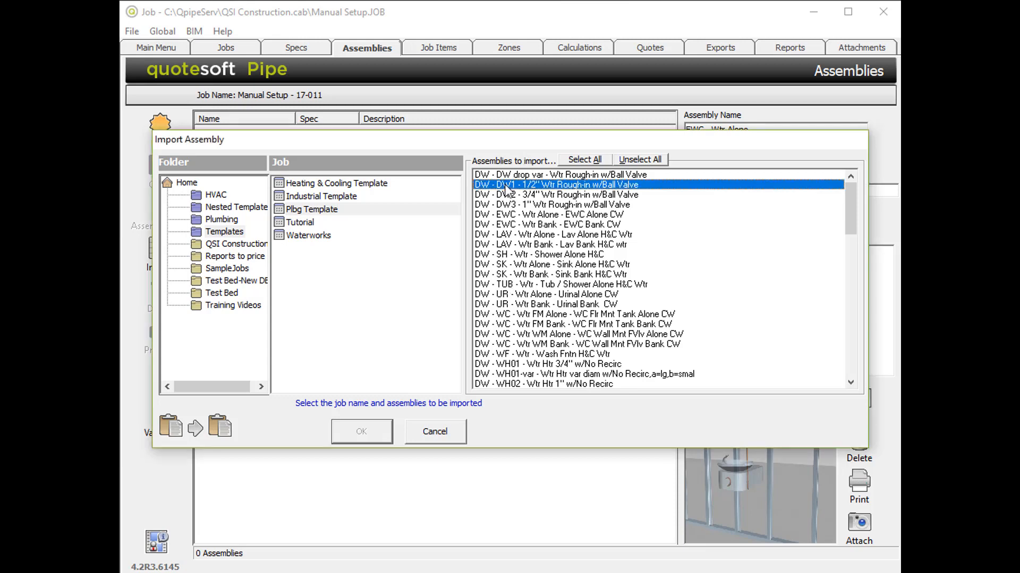
pyautogui.click(510, 216)
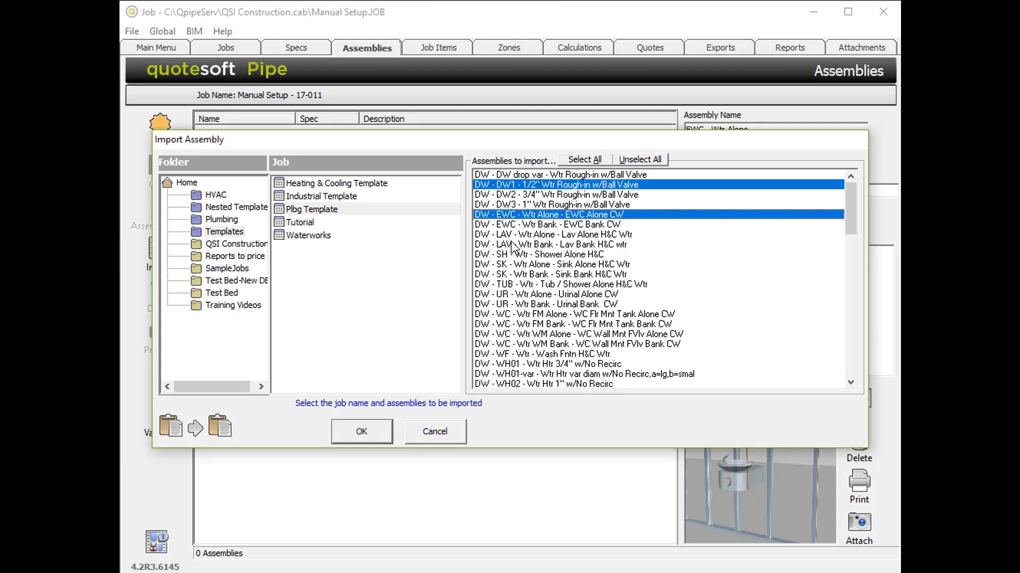
pyautogui.click(512, 235)
pyautogui.click(514, 264)
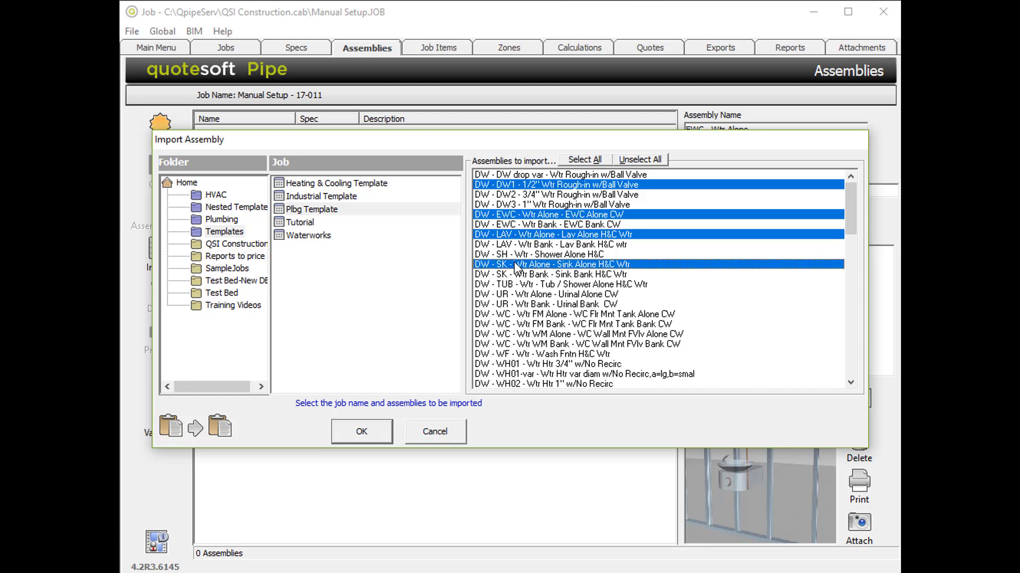
pyautogui.click(516, 295)
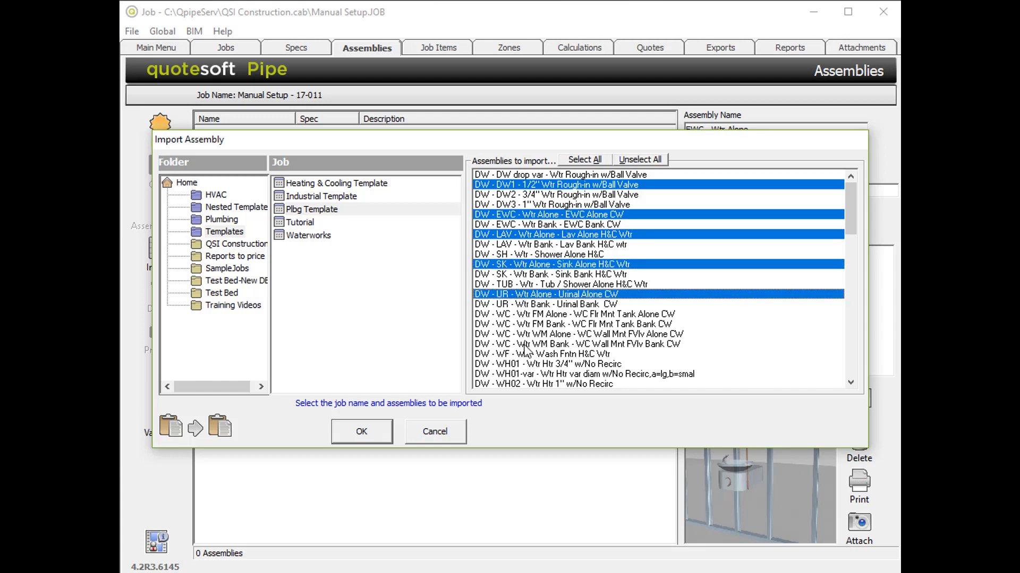
# - Add Gas-LP GD2 and San AG1 EWC3, LAV3, SH3, UR3 and WC05 to the selected assemblies and import them all
pyautogui.click(852, 354)
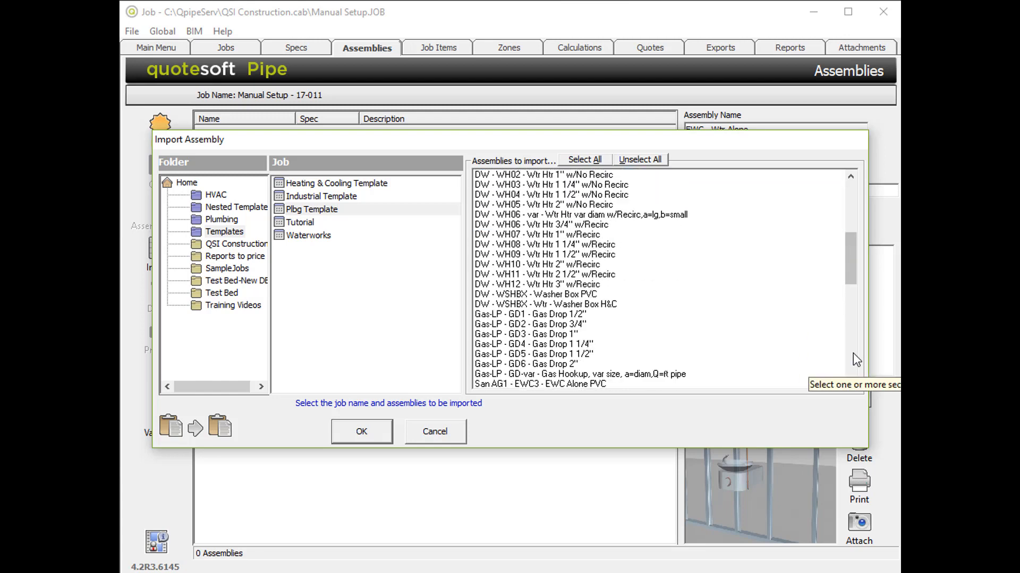
pyautogui.click(539, 324)
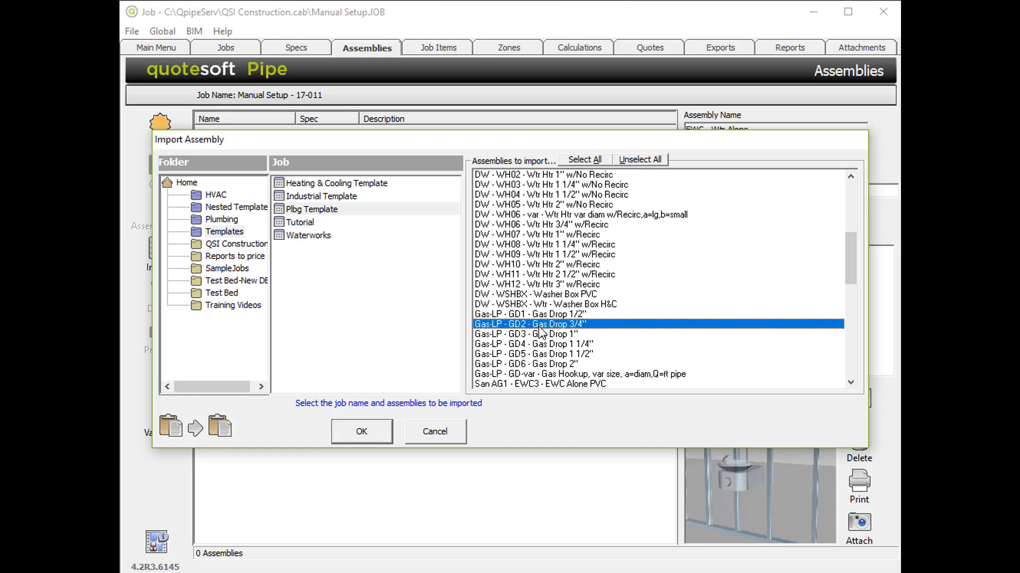
pyautogui.click(853, 358)
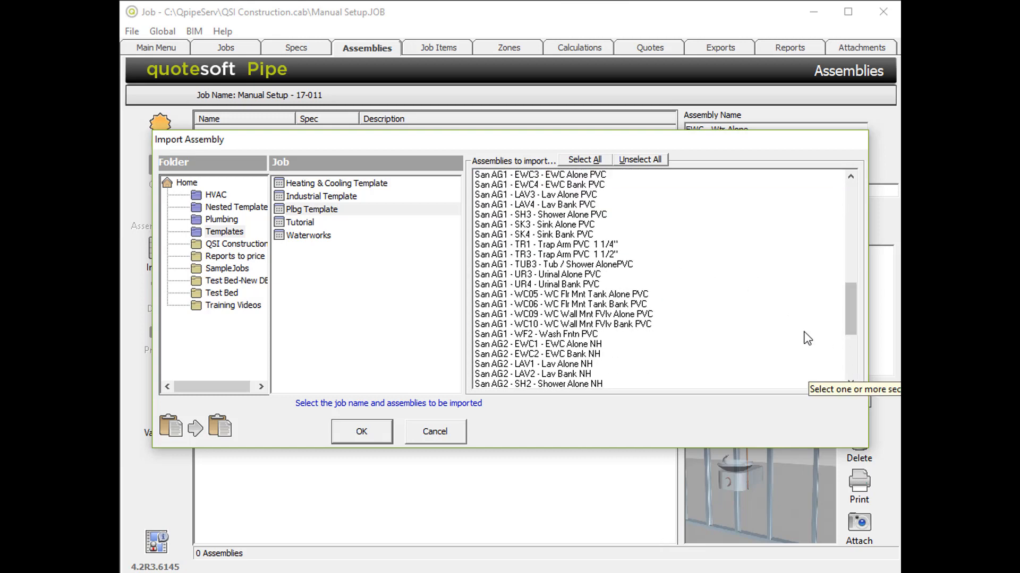
pyautogui.click(555, 175)
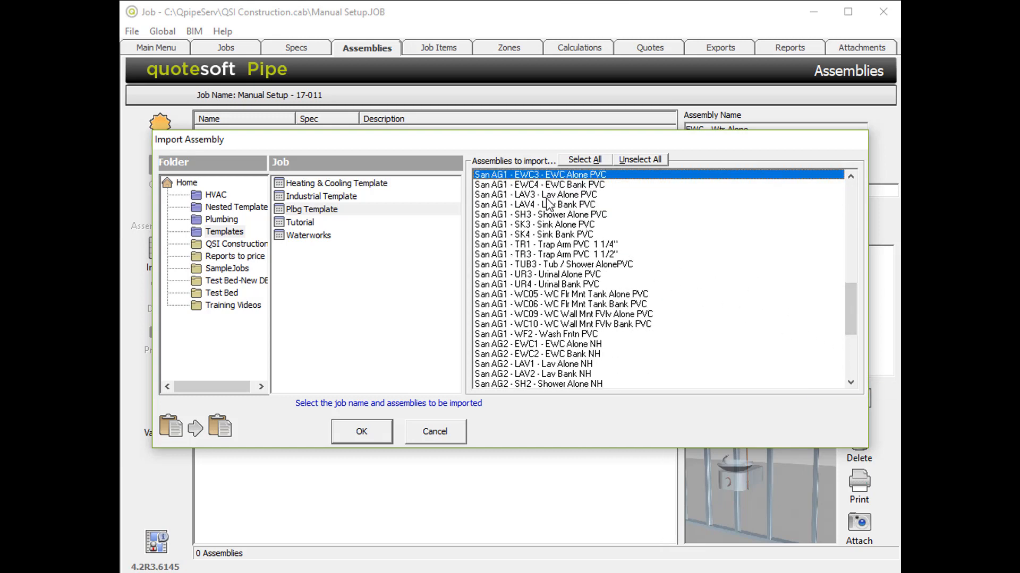
pyautogui.click(550, 195)
pyautogui.click(542, 215)
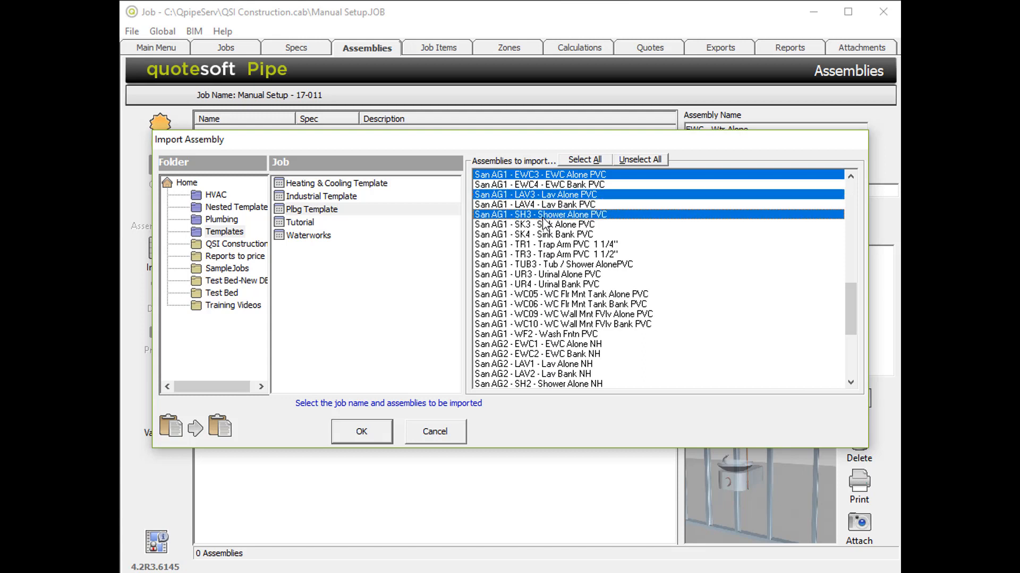
pyautogui.click(542, 275)
pyautogui.click(546, 295)
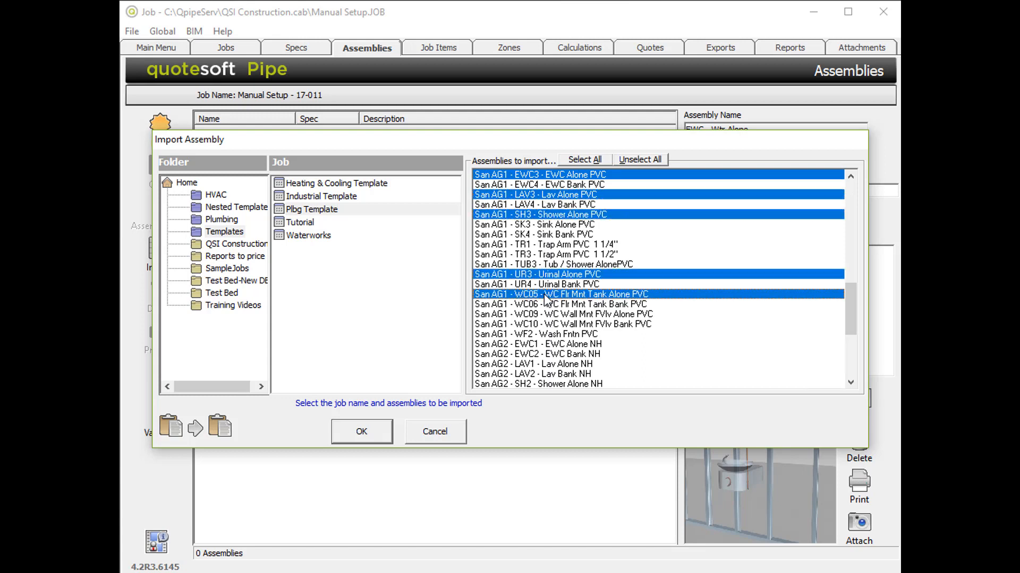
pyautogui.click(364, 432)
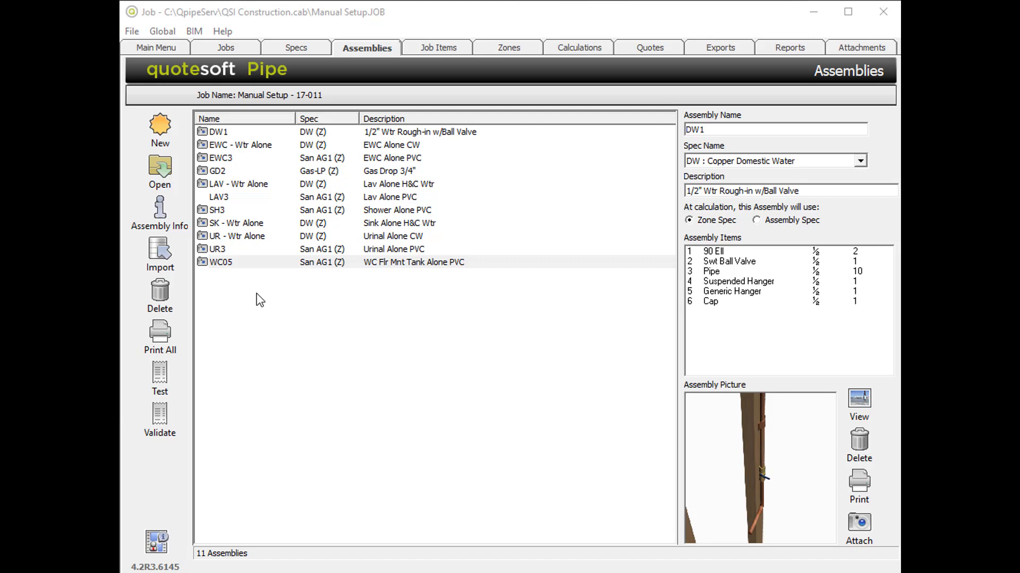
# - Start a job item import from the Plbg Template in the Templates folder and select the 3 FCO Floor Cleanout and 2 FD-1 Floor Drain
pyautogui.click(191, 95)
pyautogui.click(439, 46)
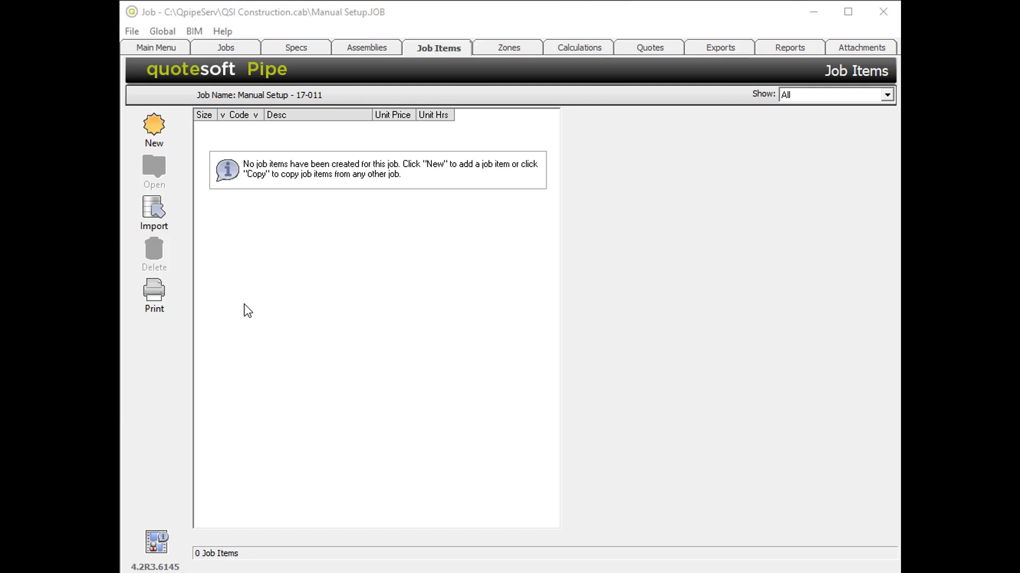
pyautogui.click(155, 214)
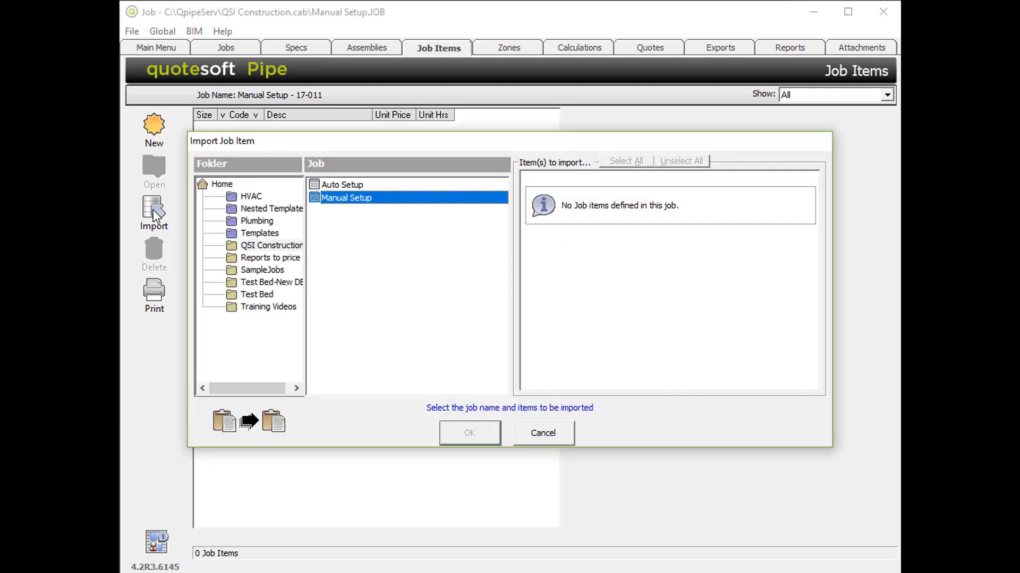
pyautogui.click(252, 236)
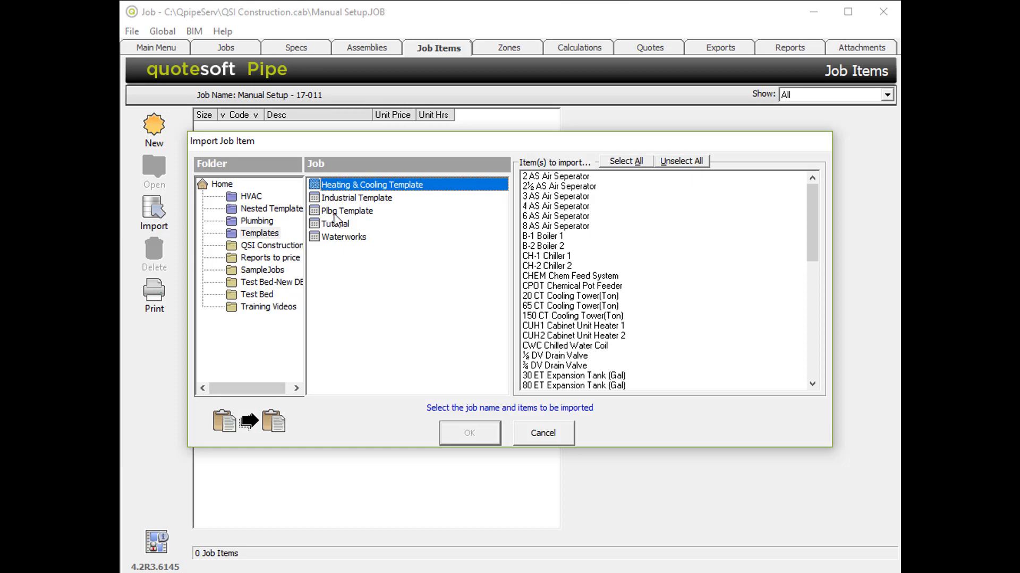
pyautogui.click(336, 215)
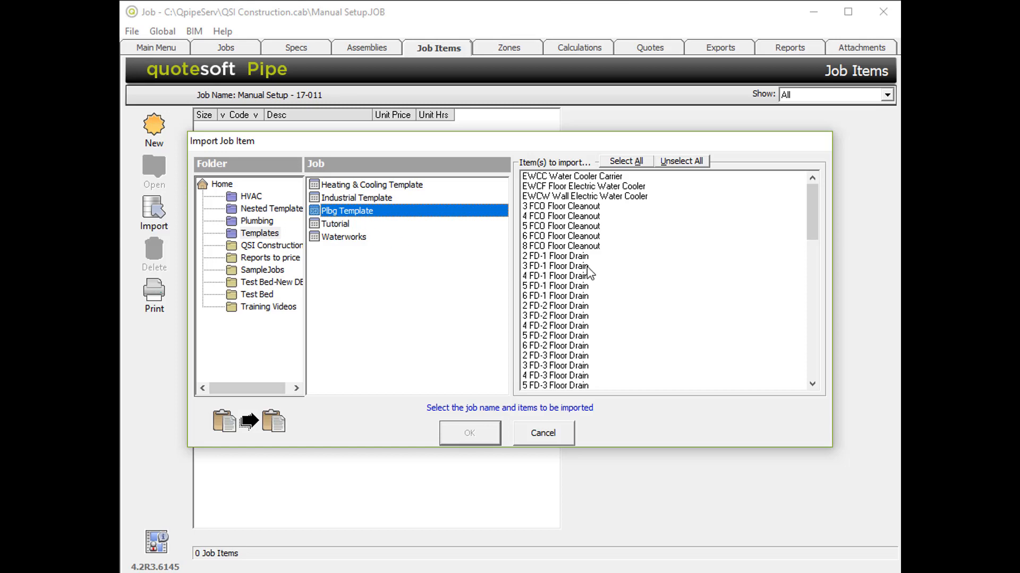
pyautogui.click(561, 207)
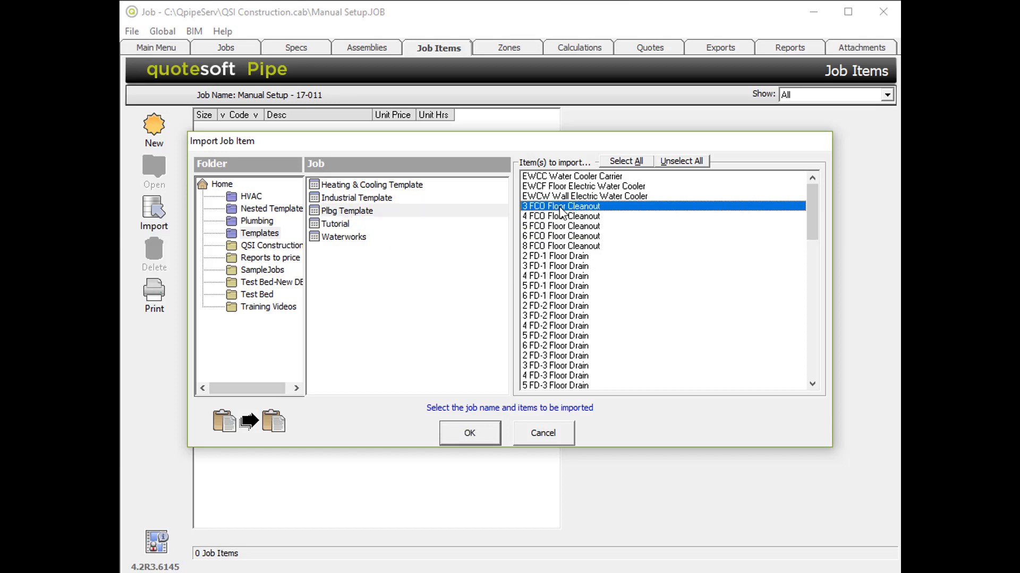
pyautogui.click(553, 256)
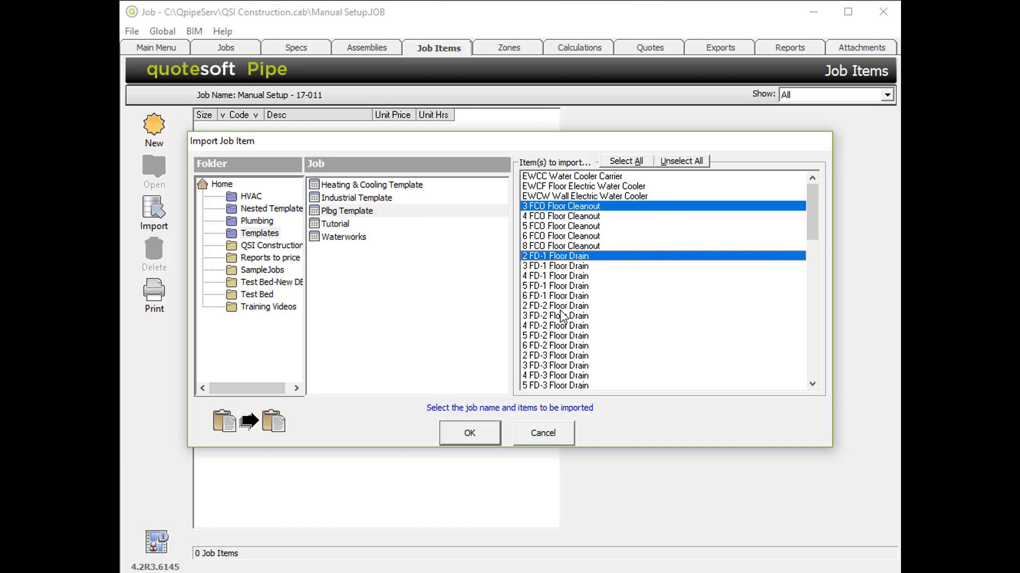
# - Add LV-C, 3 RD-1, SK2C, TUBP and WC-1 to the selected job items and import them all
pyautogui.click(814, 361)
pyautogui.click(557, 267)
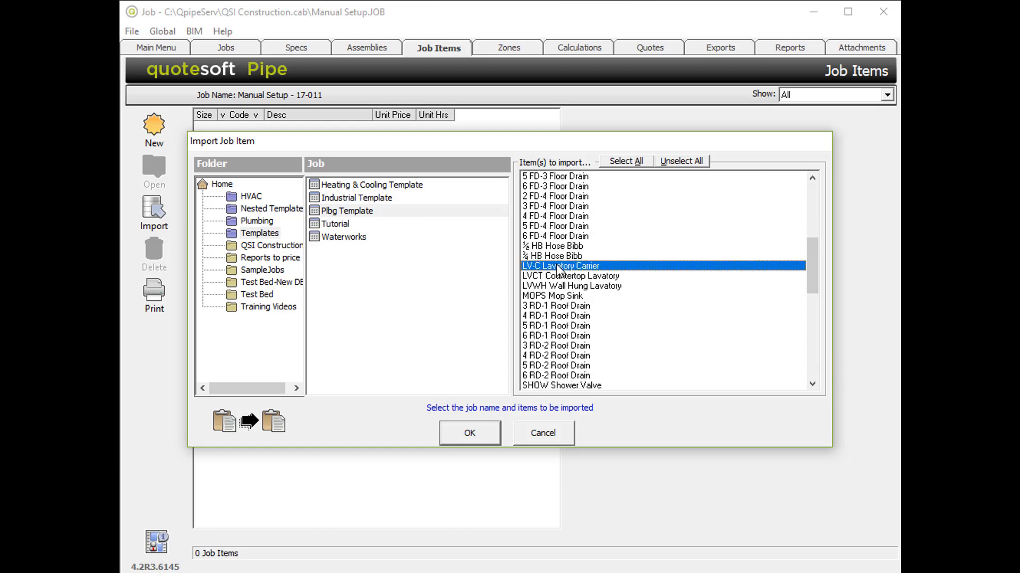
pyautogui.click(555, 307)
pyautogui.scroll(-1, 818, 374)
pyautogui.scroll(-6, 818, 373)
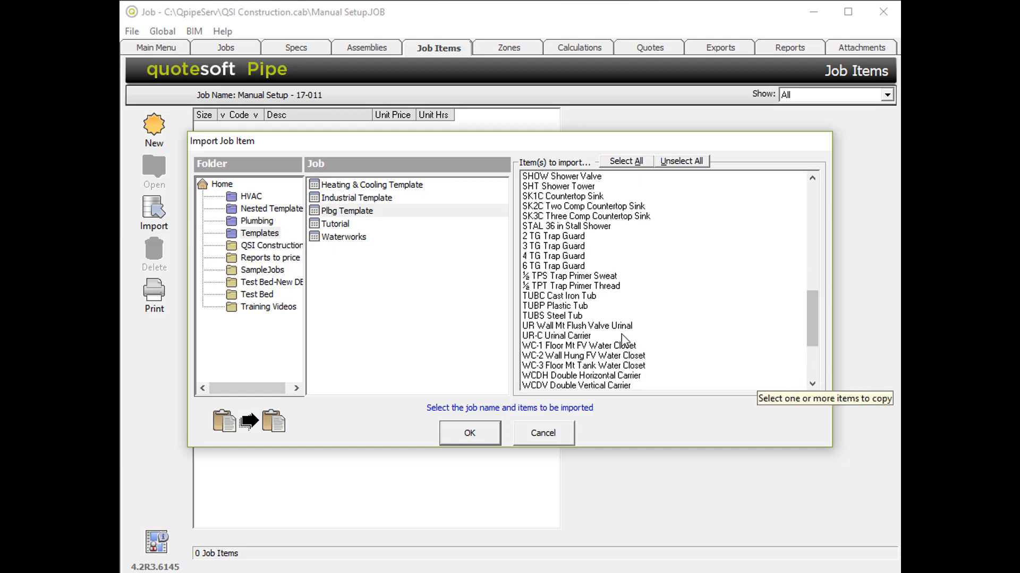
pyautogui.click(553, 208)
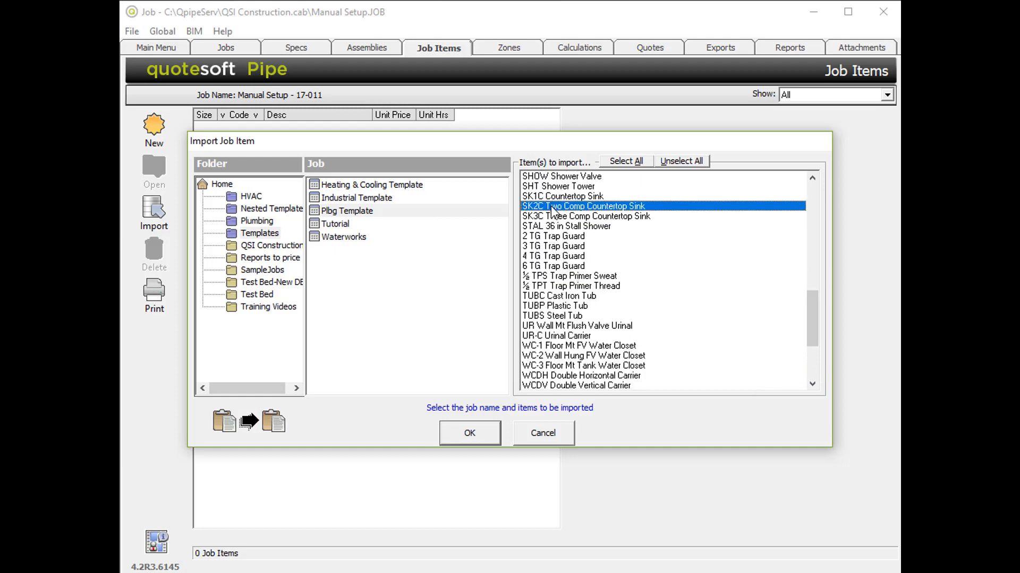
pyautogui.click(554, 307)
pyautogui.click(560, 346)
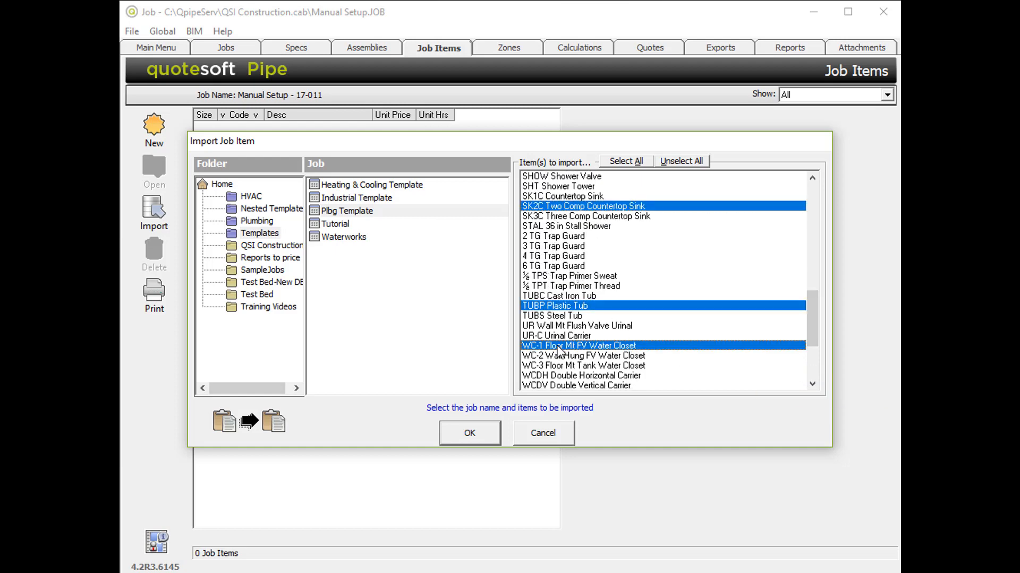
pyautogui.click(471, 436)
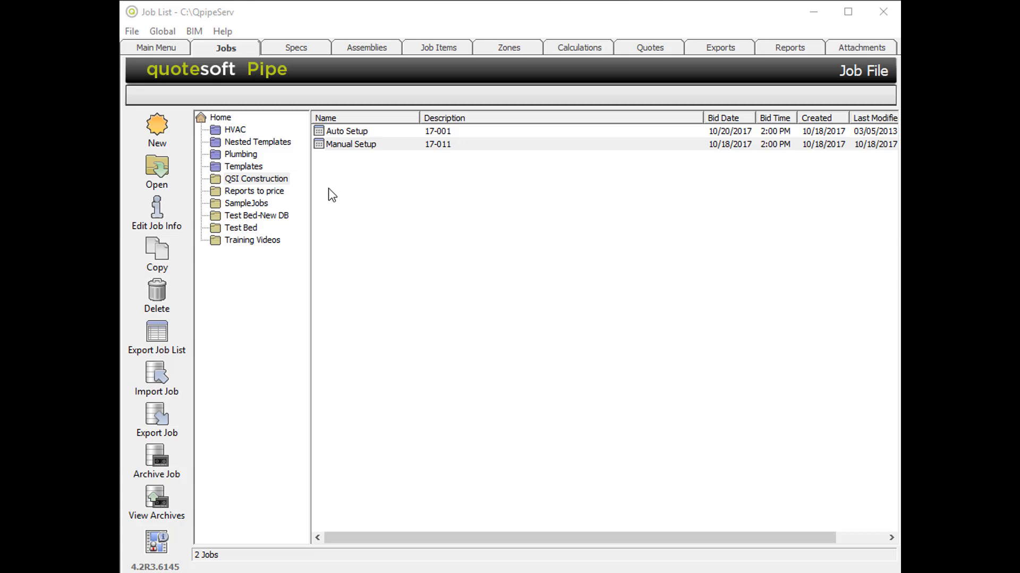
# - Review the specs, assemblies and job items of the Auto Setup job and check how many of each it holds
pyautogui.click(340, 130)
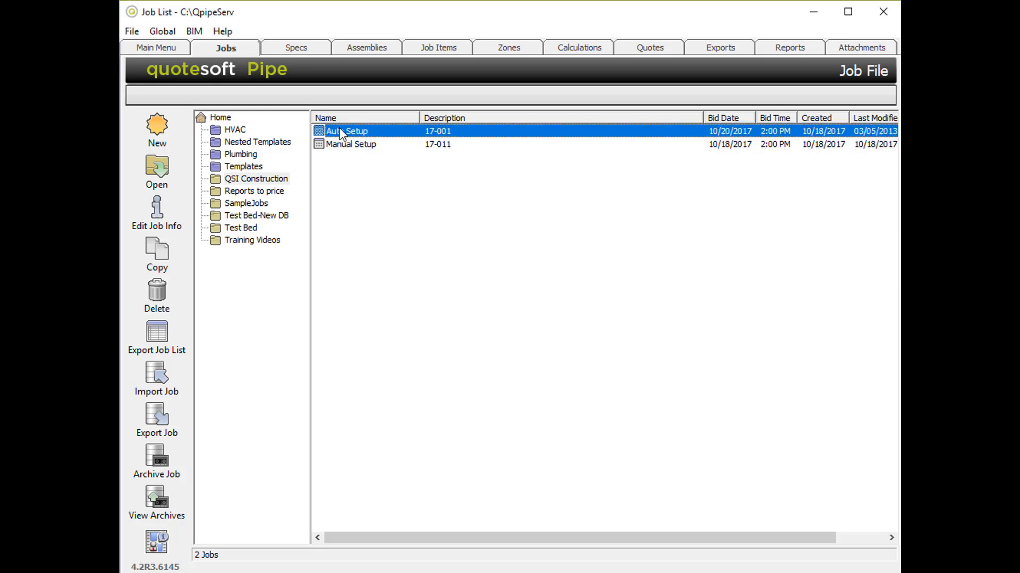
pyautogui.click(320, 46)
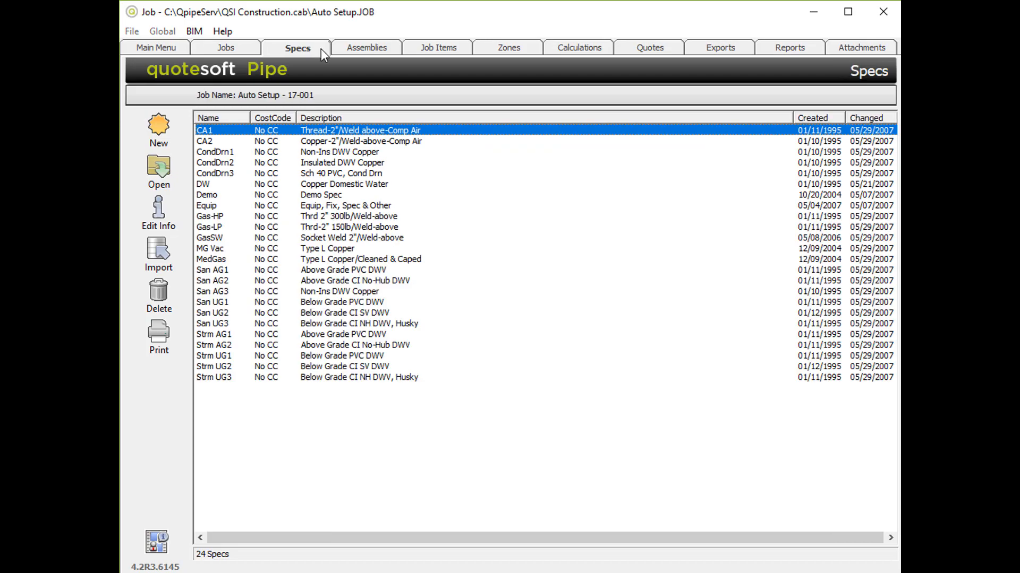
pyautogui.click(228, 552)
pyautogui.click(374, 48)
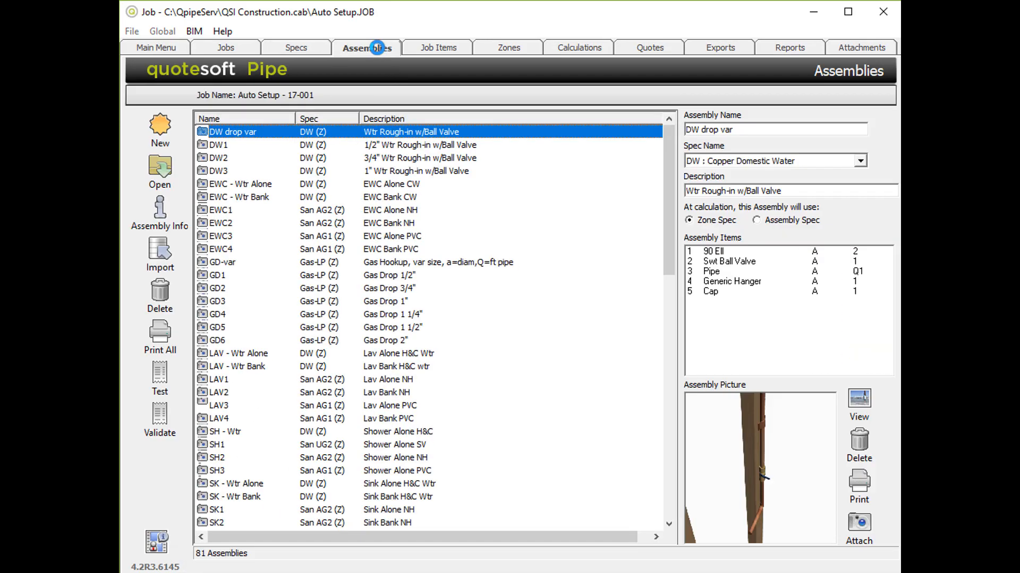
pyautogui.click(247, 553)
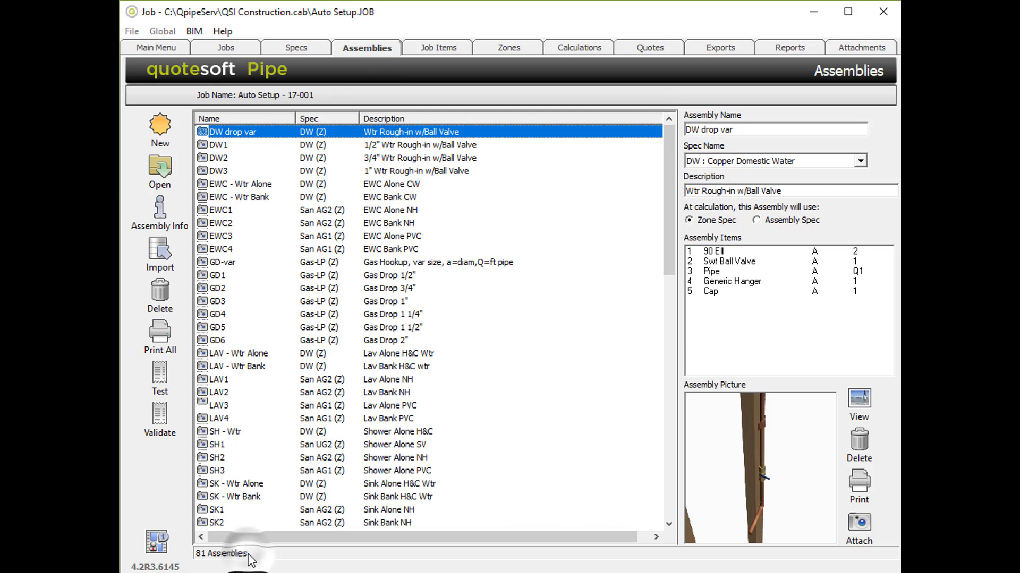
pyautogui.click(465, 48)
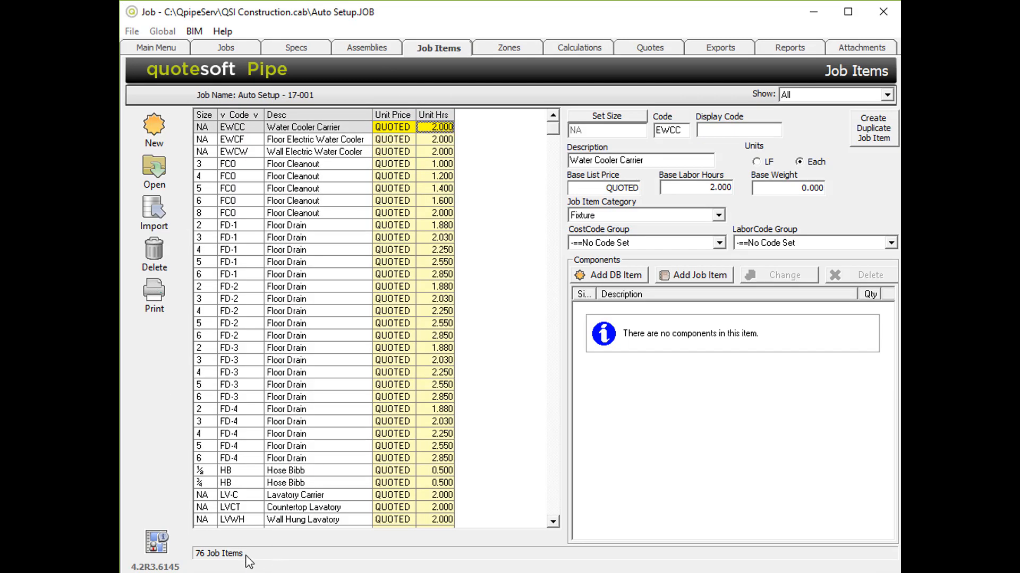
pyautogui.click(246, 555)
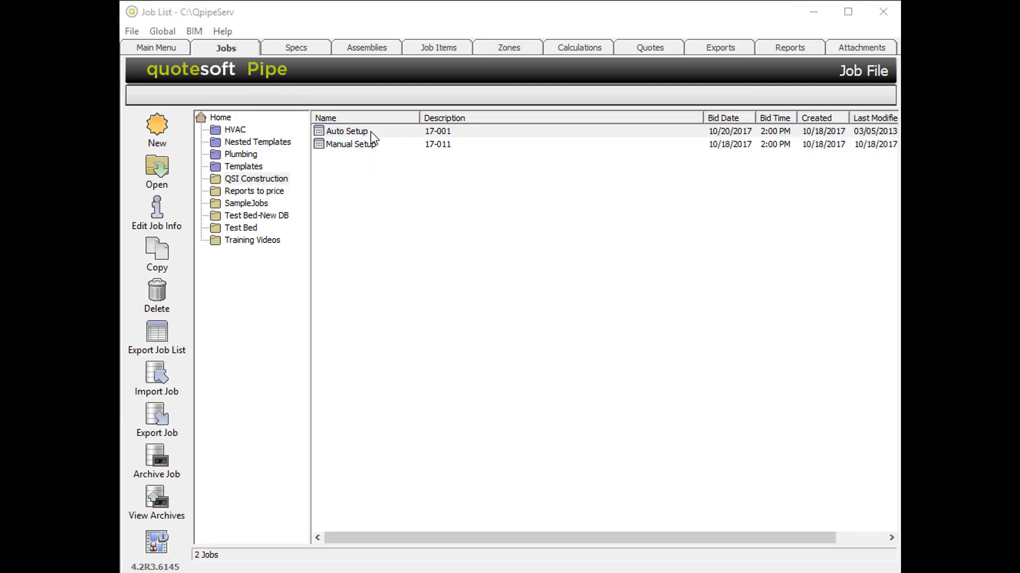
# - Review the specs, assemblies and job items of the Manual Setup job for comparison, and return to the job list
pyautogui.click(373, 137)
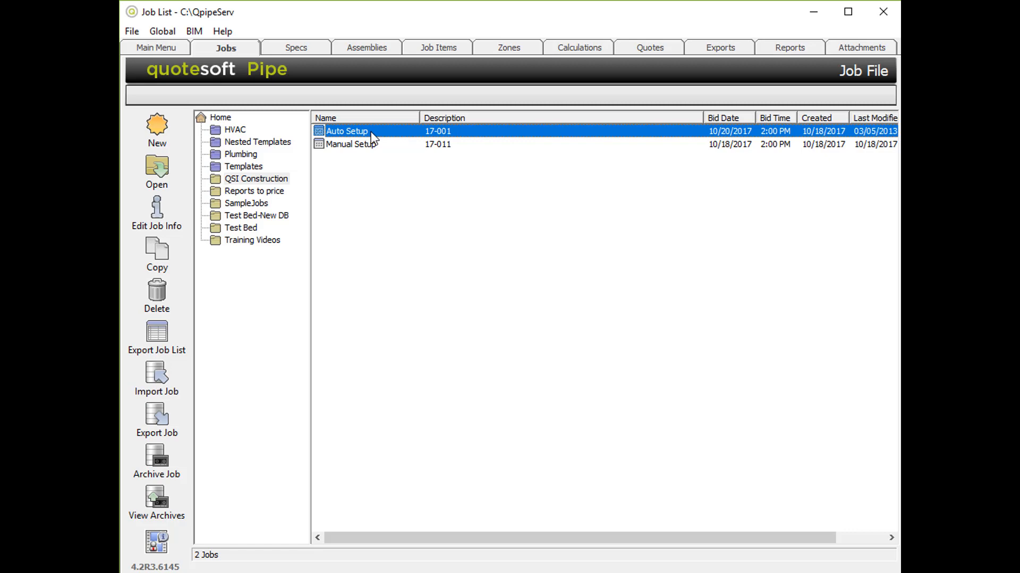
pyautogui.doubleClick(369, 144)
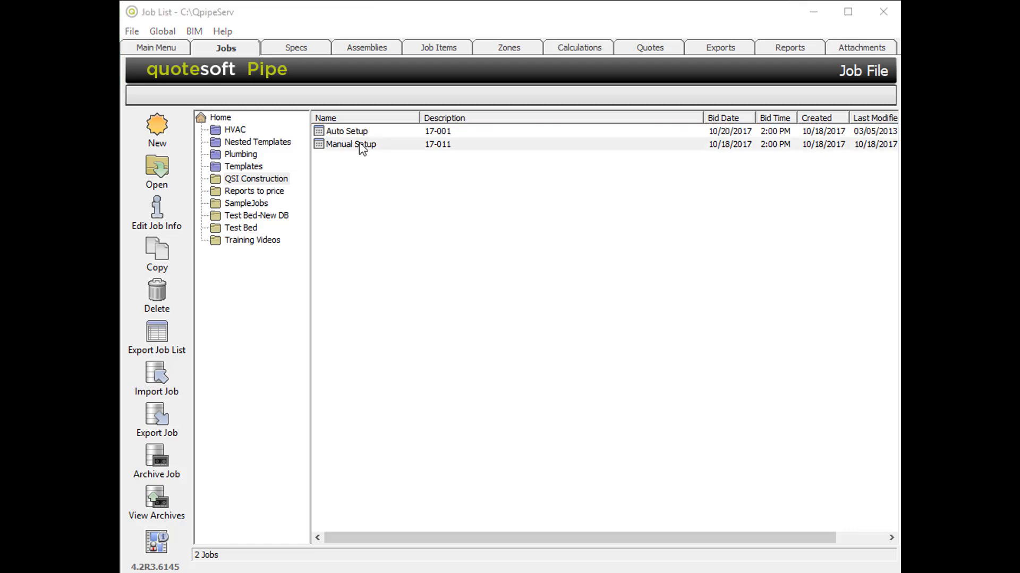
pyautogui.click(315, 47)
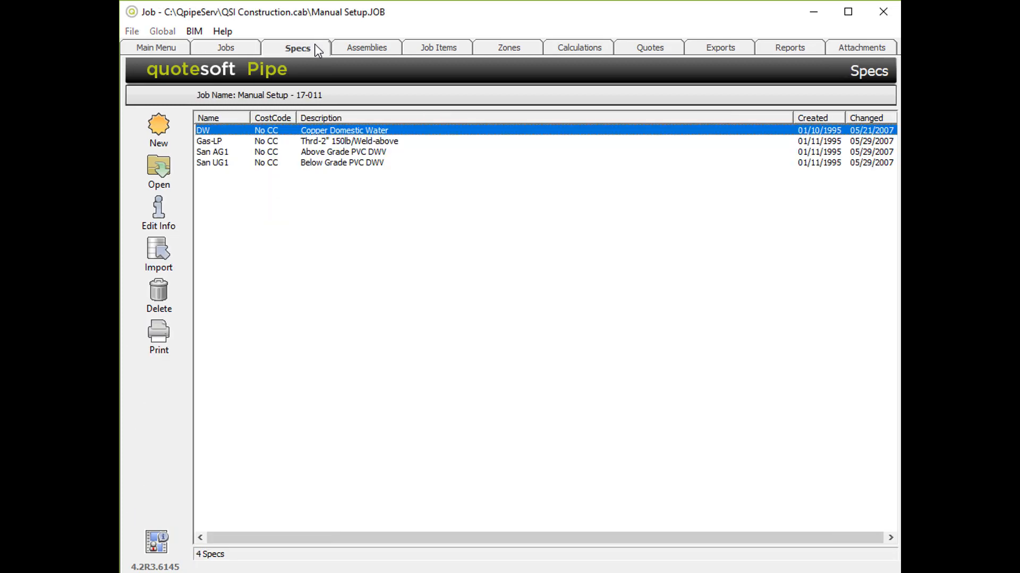
pyautogui.click(371, 48)
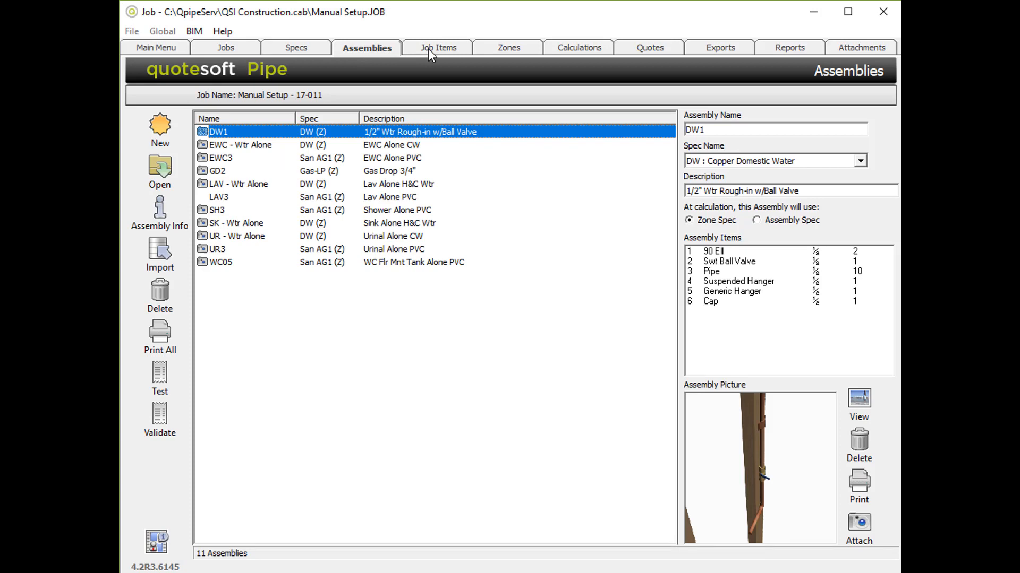
pyautogui.click(428, 50)
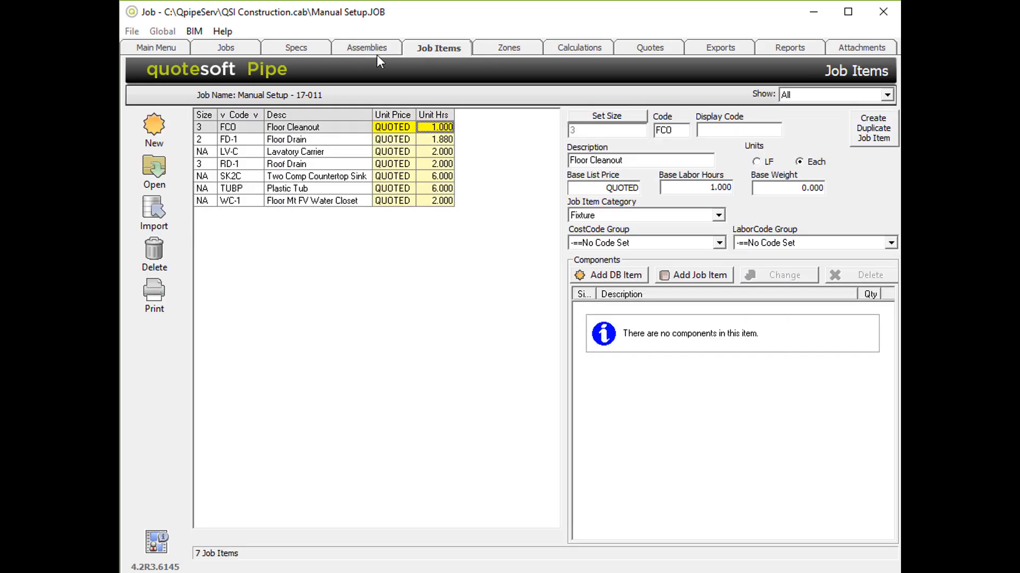
pyautogui.click(241, 49)
pyautogui.click(343, 147)
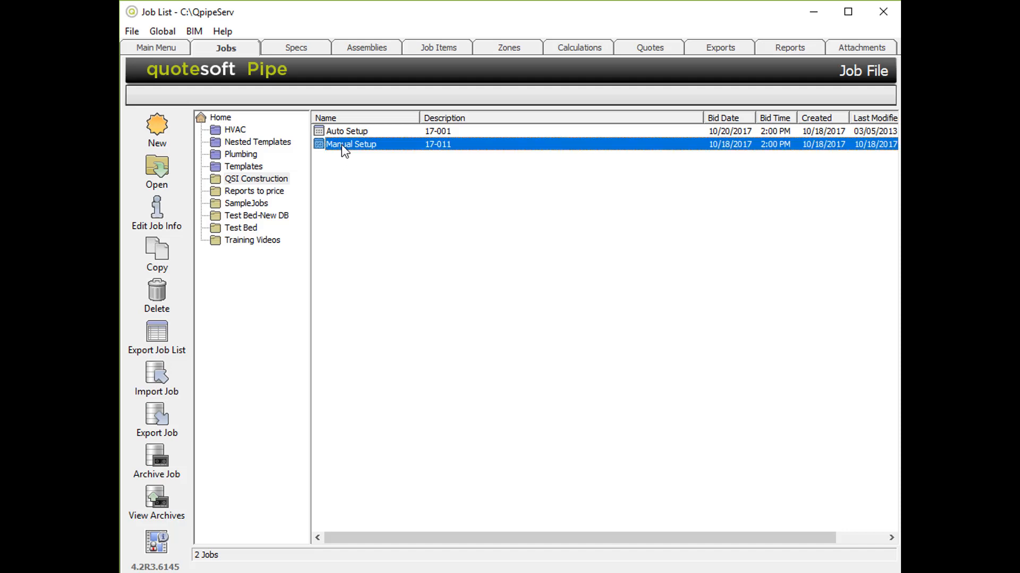